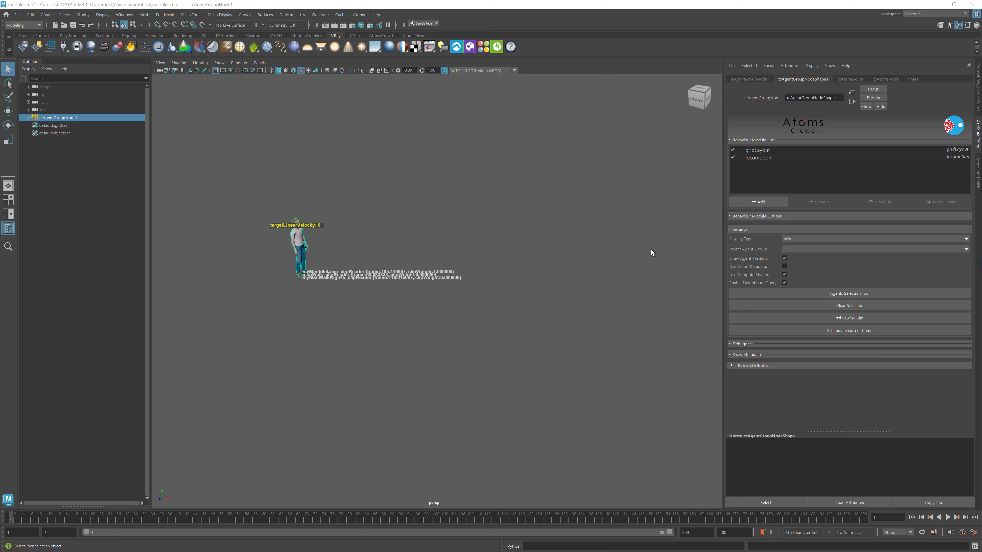
- Add a followTarget behaviour module to the agent group and select it to show its options
left_click(761, 201)
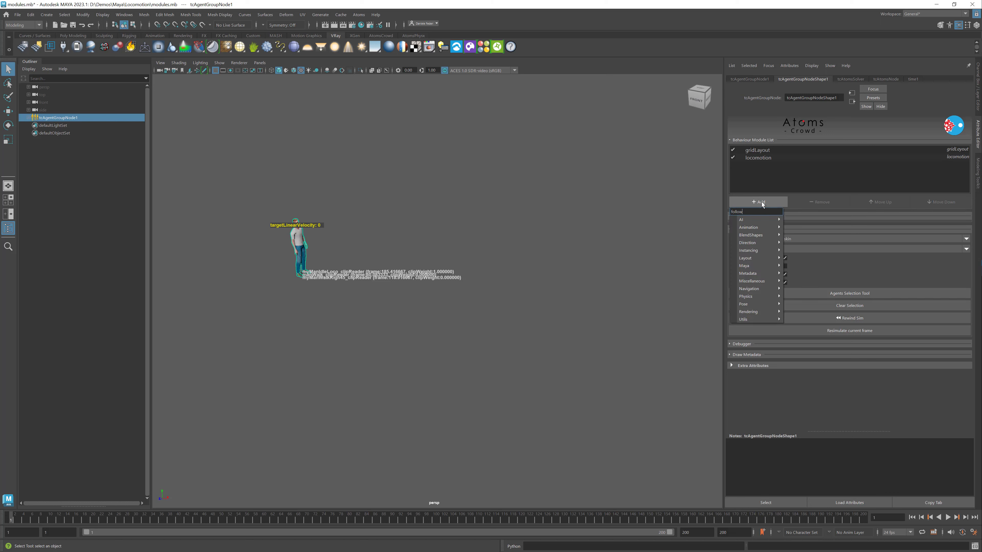
type("follow")
key("Return")
left_click(766, 166)
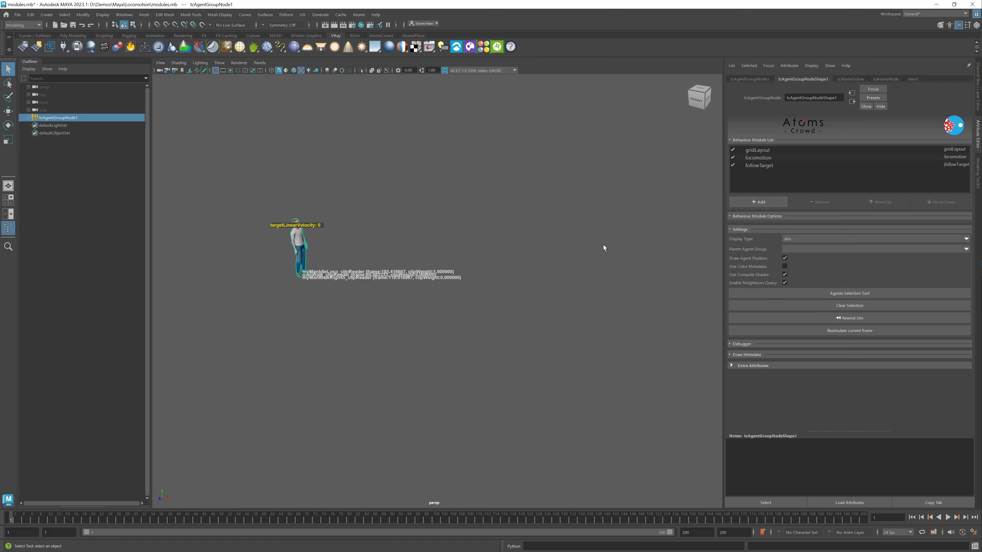
- Set the first coordinate of the followTarget Goal to 500
left_click(812, 243)
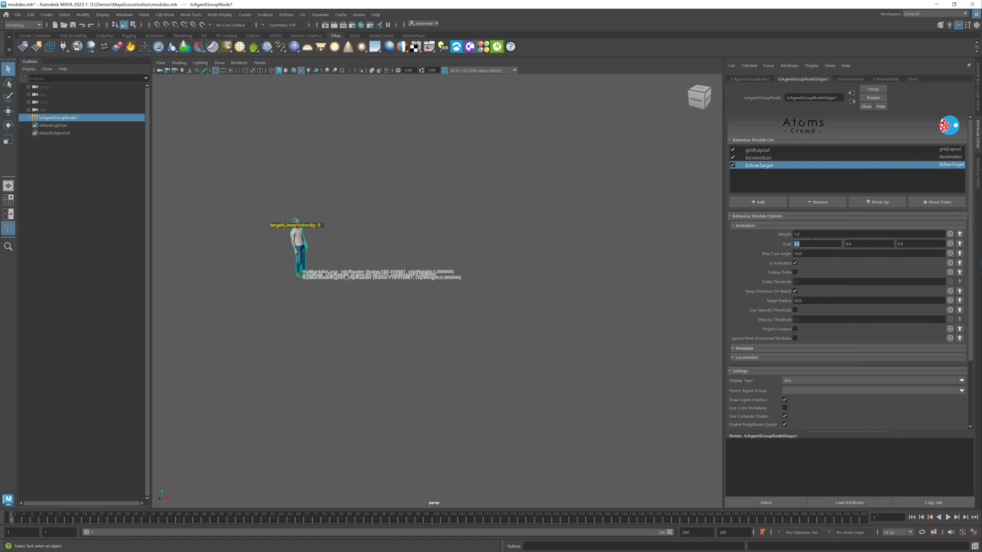
type("500")
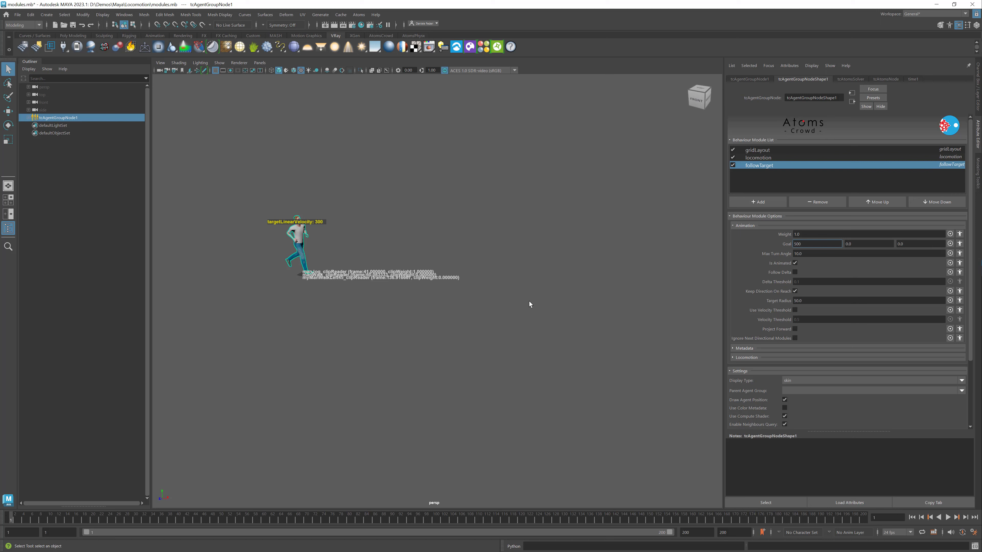
key("Return")
- Play the simulation to watch the agent reach its goal, and rewind to the first frame
key("alt+v")
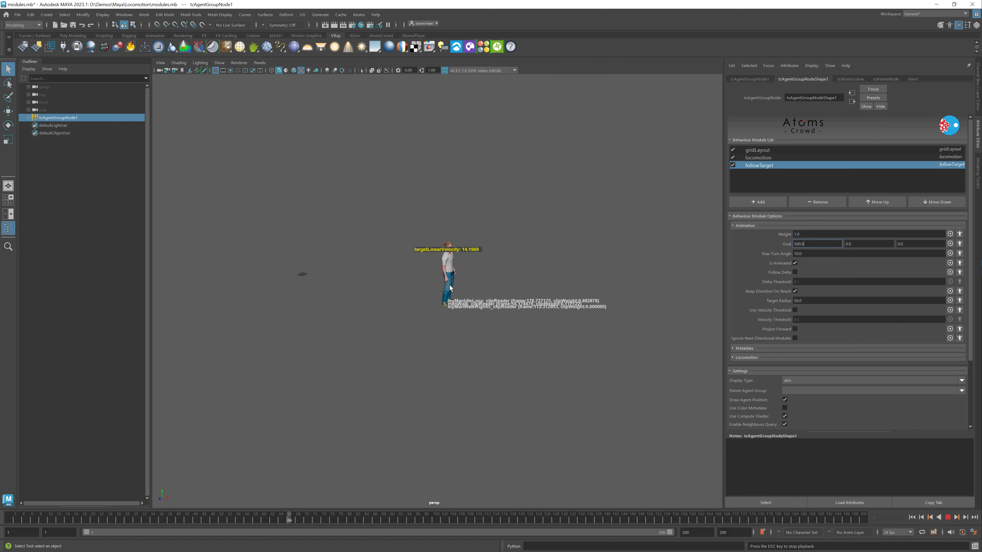
left_click(948, 517)
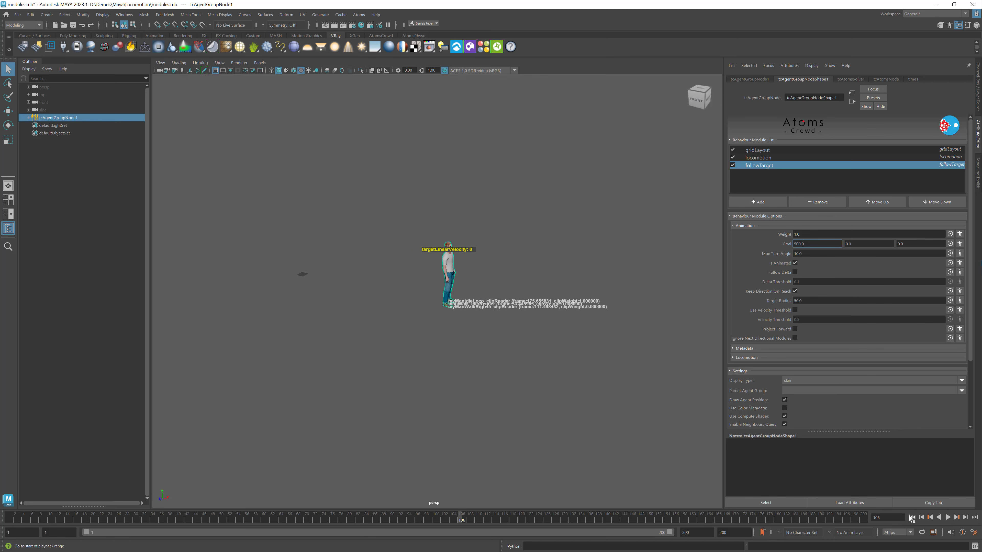
left_click(911, 517)
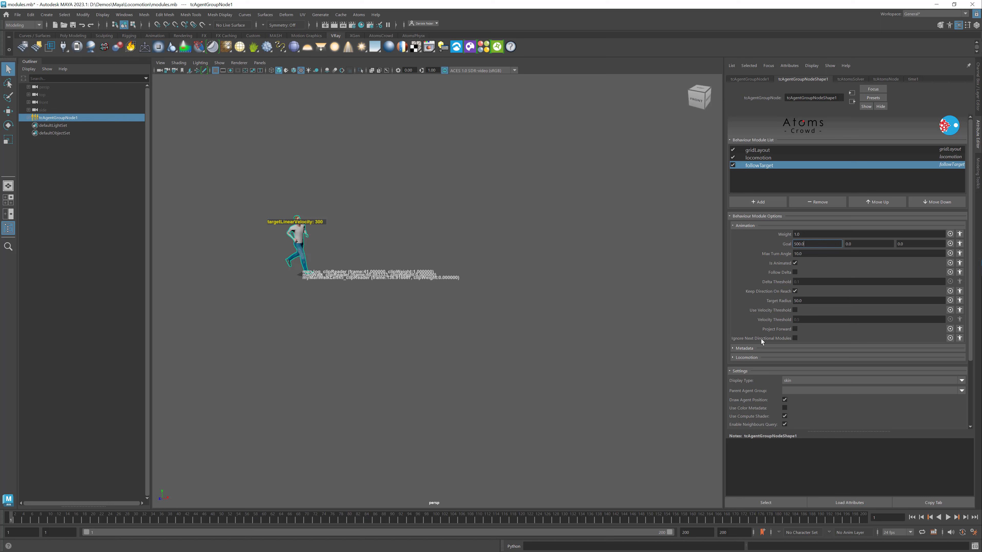
- Expand followTarget's Locomotion options and toggle Edit Locomotion Linear Velocity and Edit Locomotion Angular Velocity off and back on
left_click(756, 356)
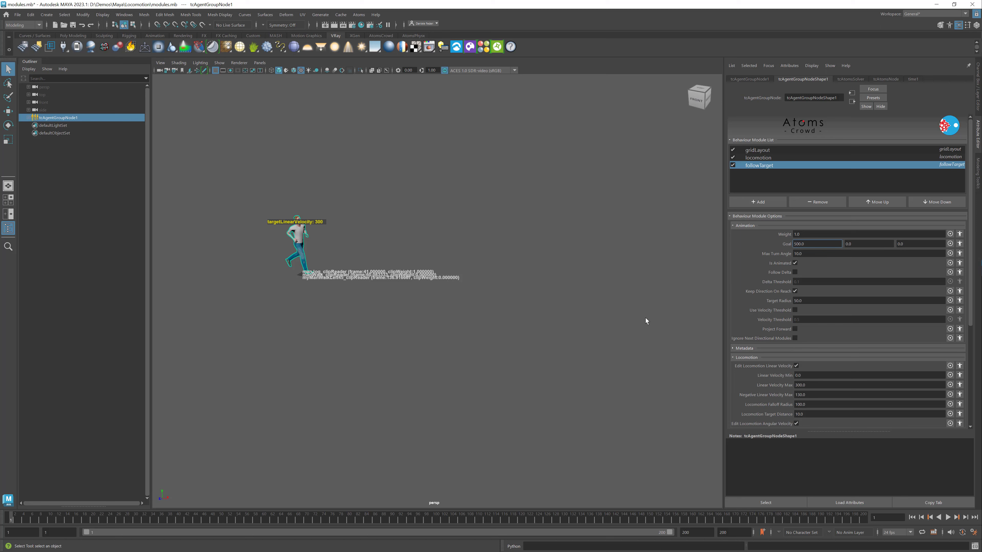
scroll(784, 380, "down", 2)
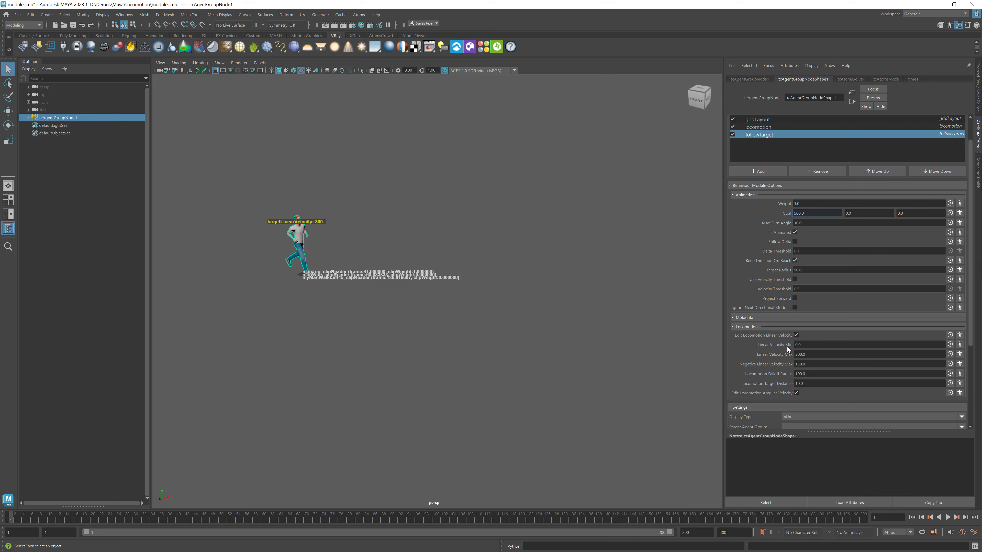
left_click(796, 336)
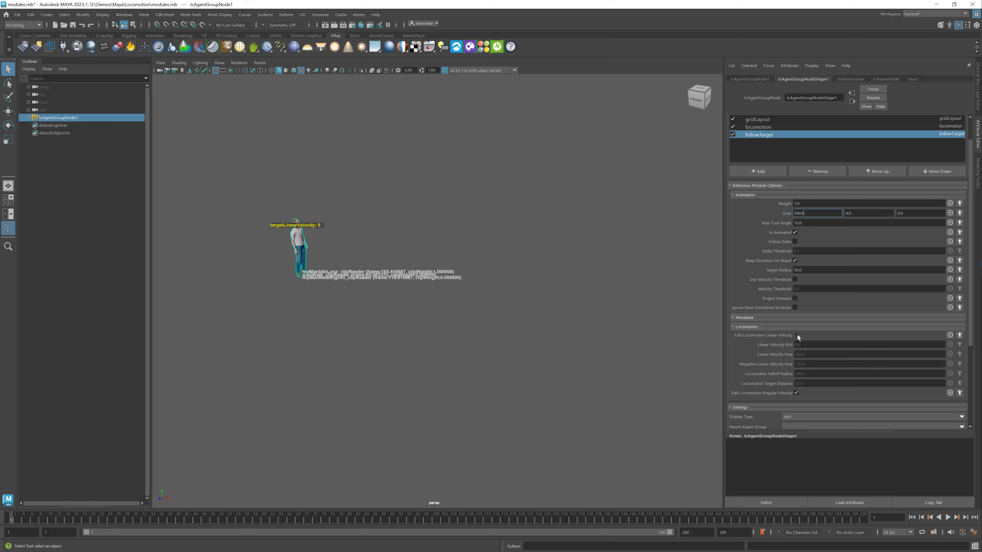
left_click(795, 335)
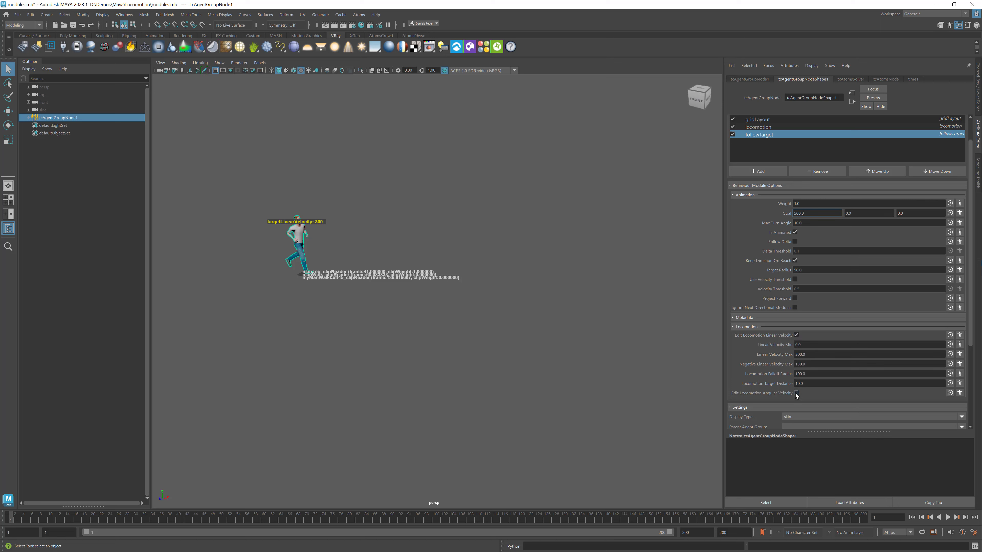
left_click(796, 393)
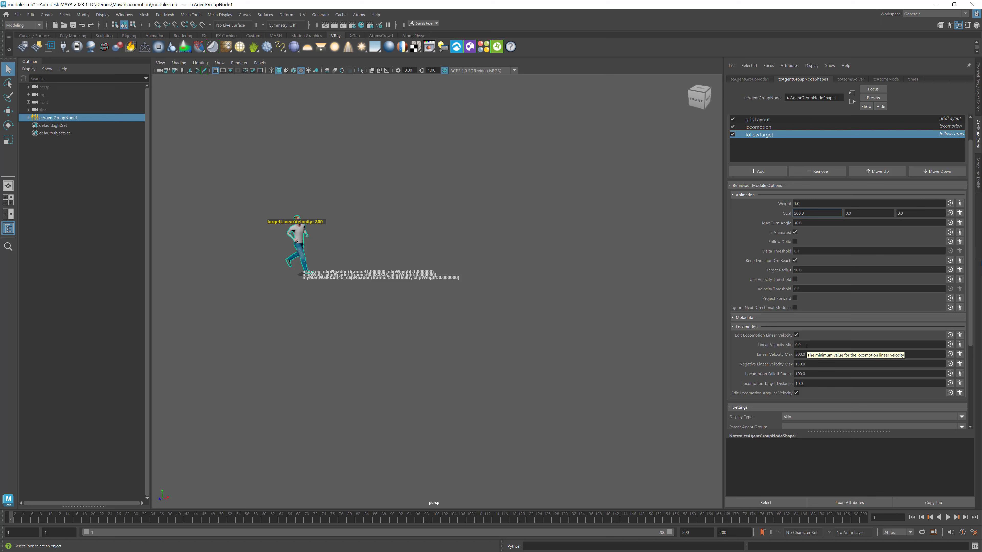
- Set the followTarget module's Linear Velocity Max to 130
left_click(804, 353)
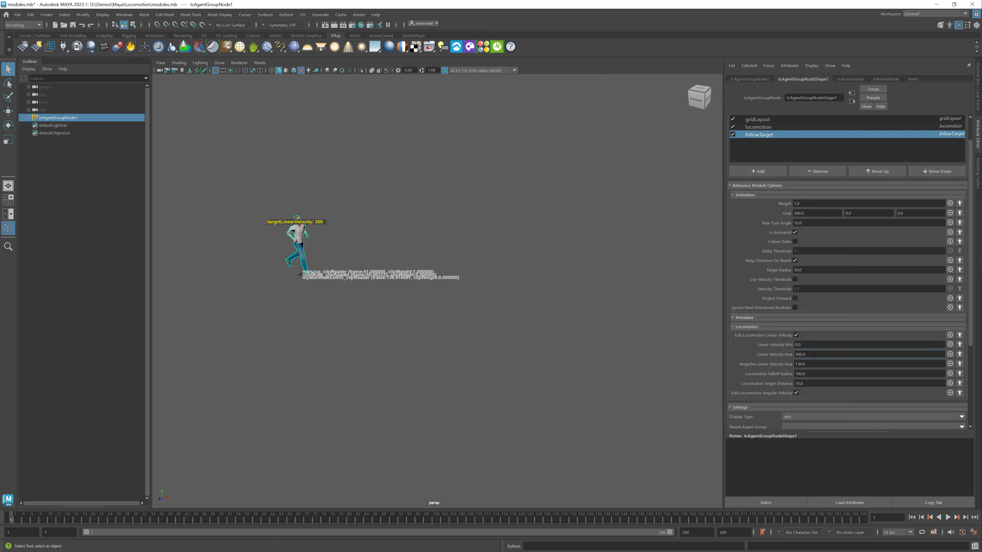
type("130")
key("Return")
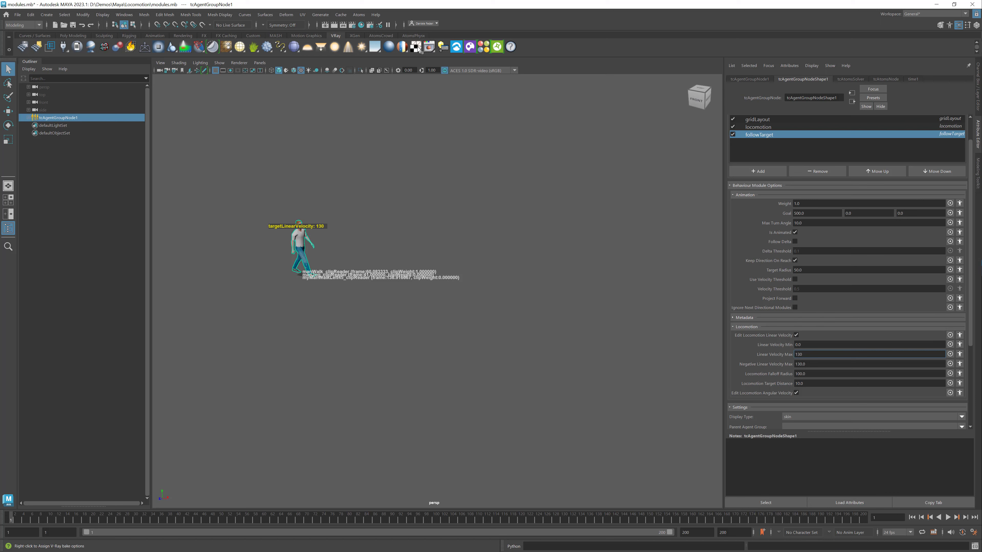
- Open the locomotion graph in the Atoms UI, inspect the manWalk node's position, and close the window
left_click(359, 14)
left_click(390, 113)
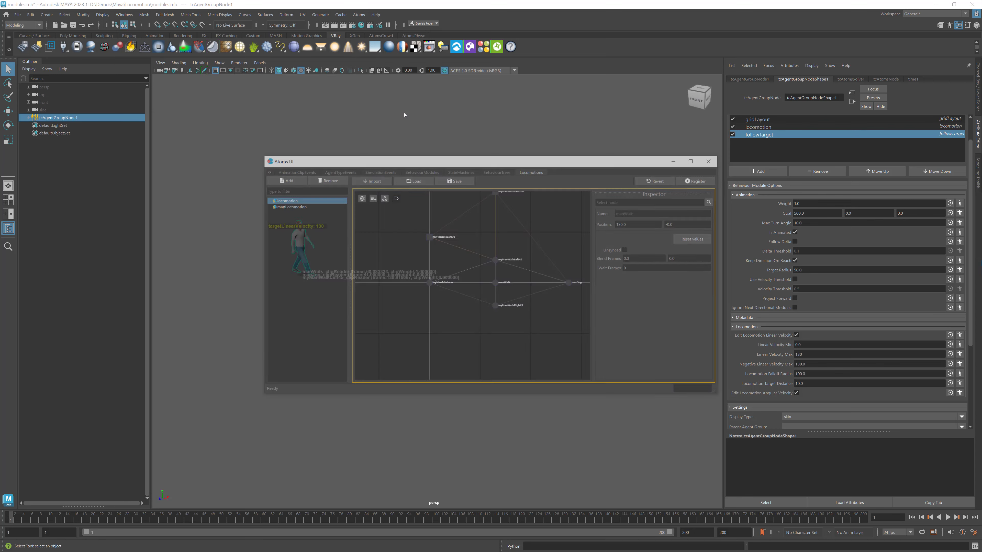
left_click(497, 282)
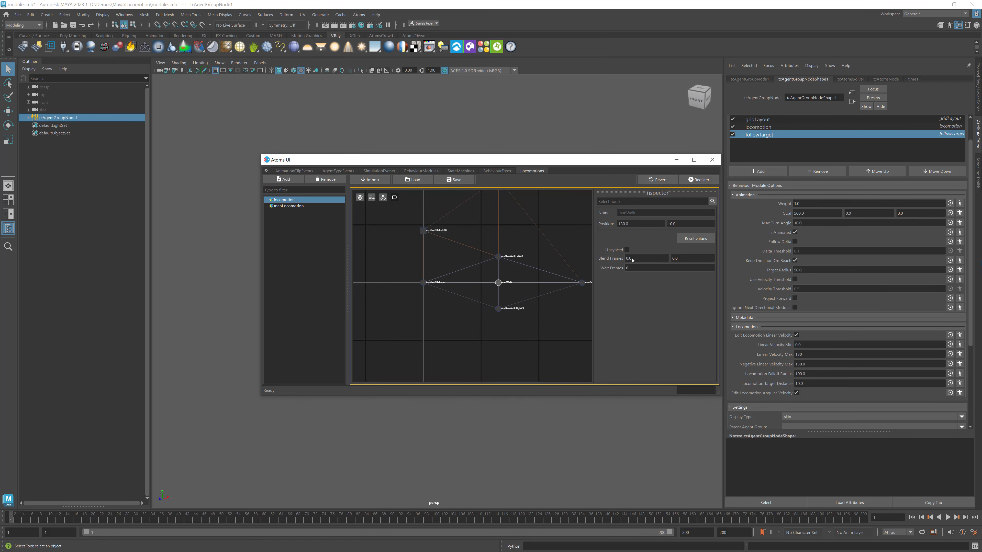
left_click(712, 160)
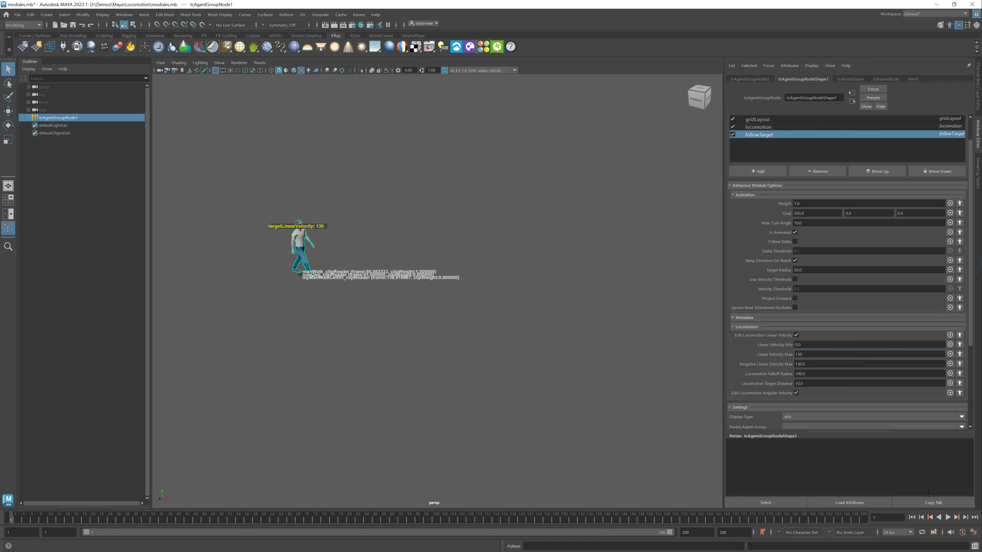
- Play the simulation to check the agent's walk with the new maximum velocity, and stop it
left_click(947, 517)
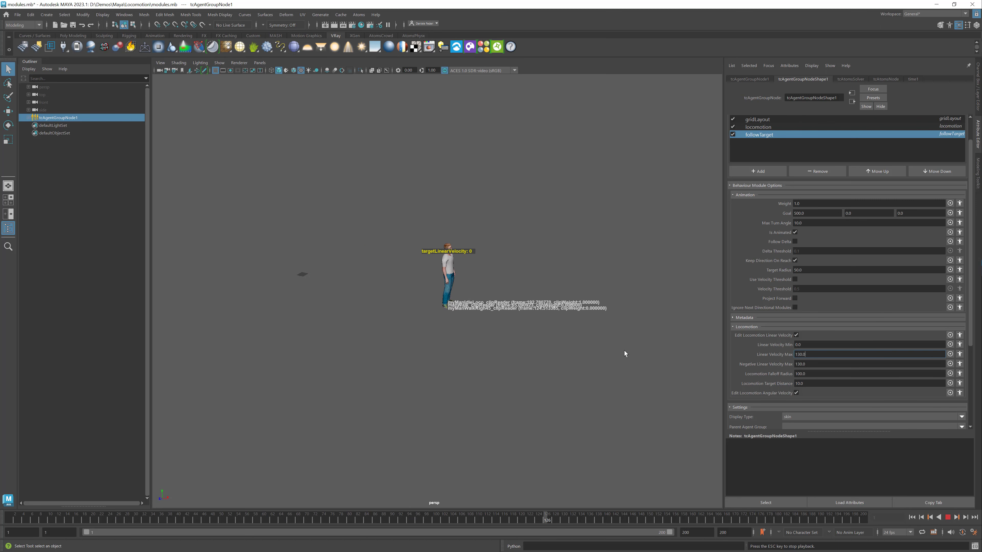
key("Escape")
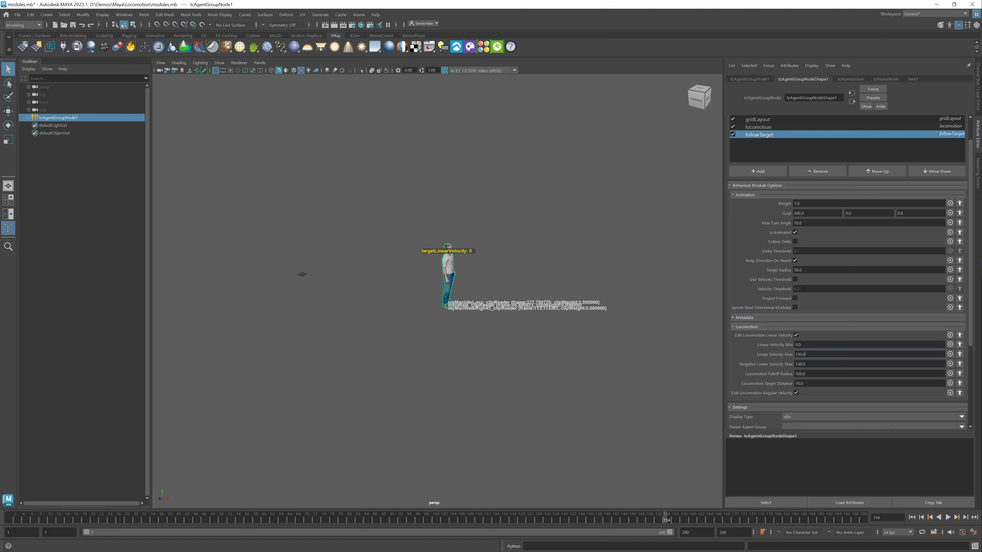
- Set the followTarget module's Locomotion Target Distance to 40
left_click(805, 384)
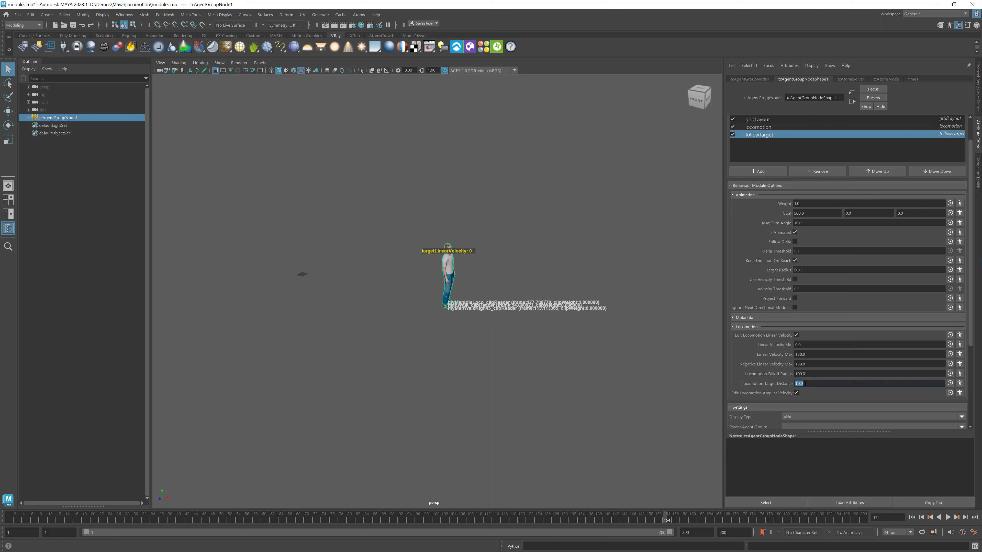
type("40")
key("Return")
- Replay the simulation to check where the agent stops with the new target distance, and rewind to the first frame
key("alt+v")
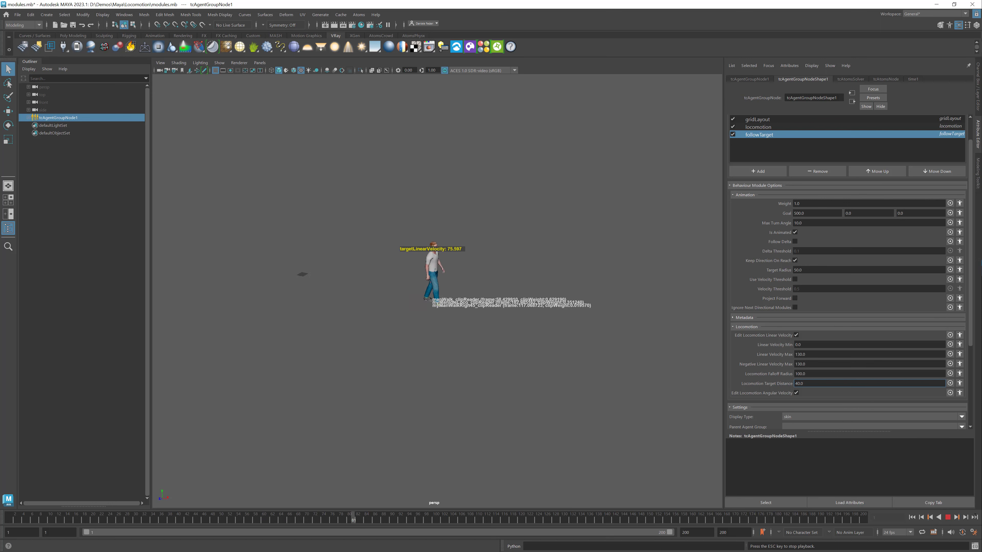
left_click(947, 517)
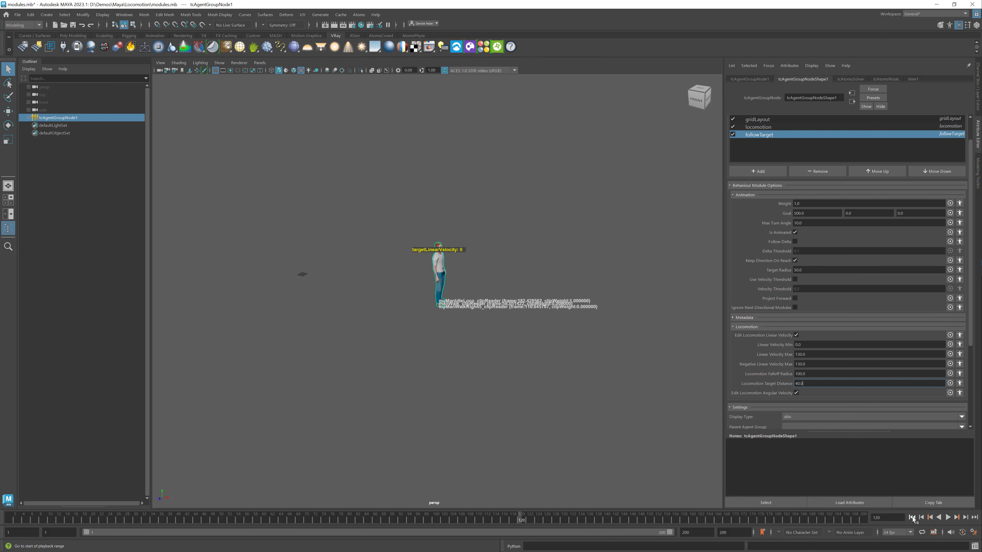
left_click(912, 517)
scroll(512, 315, "down", 2)
middle_click_drag(509, 304, 510, 317, "alt")
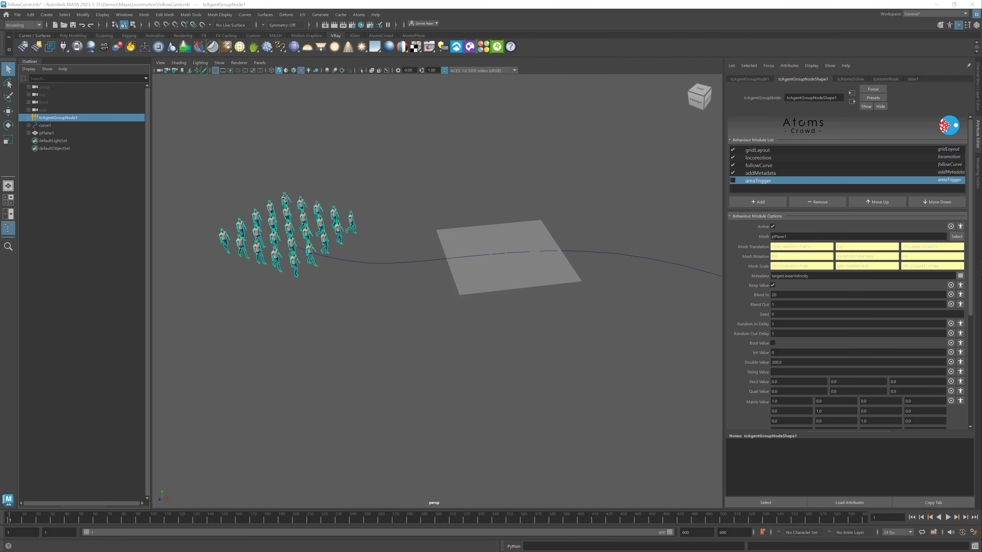
- Review the followCurve and addMetadata module options in the followCurve scene, play the crowd simulation, and rewind it
left_click(759, 166)
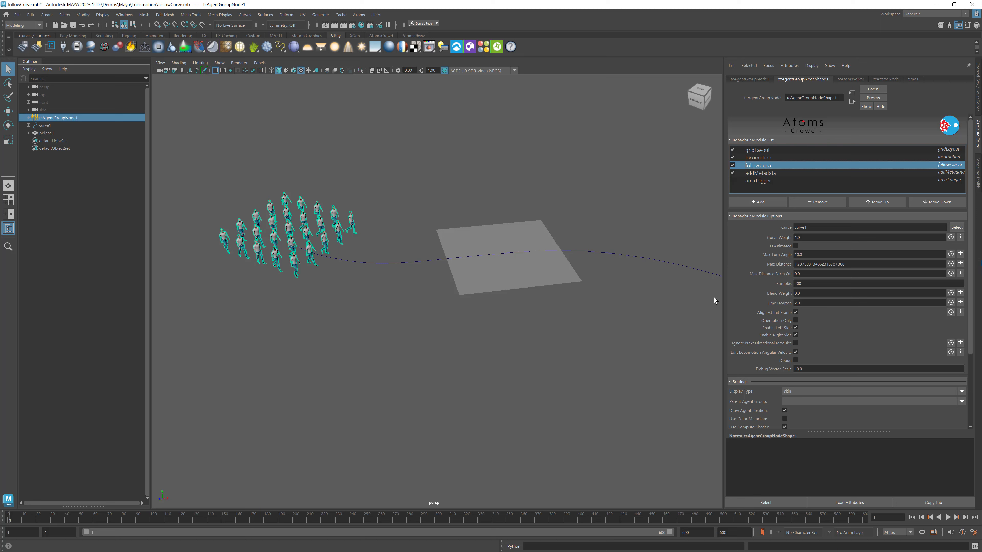
left_click(760, 173)
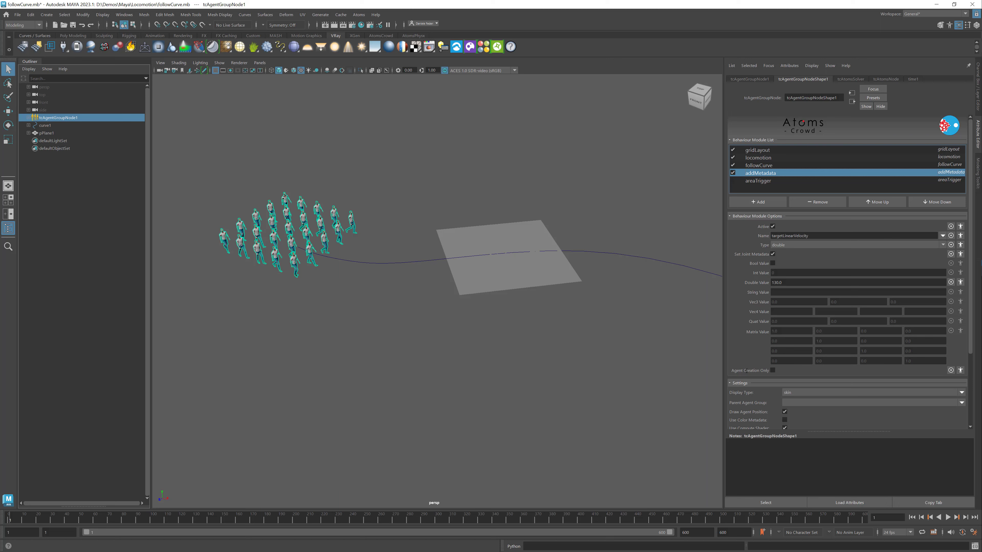
left_click(948, 517)
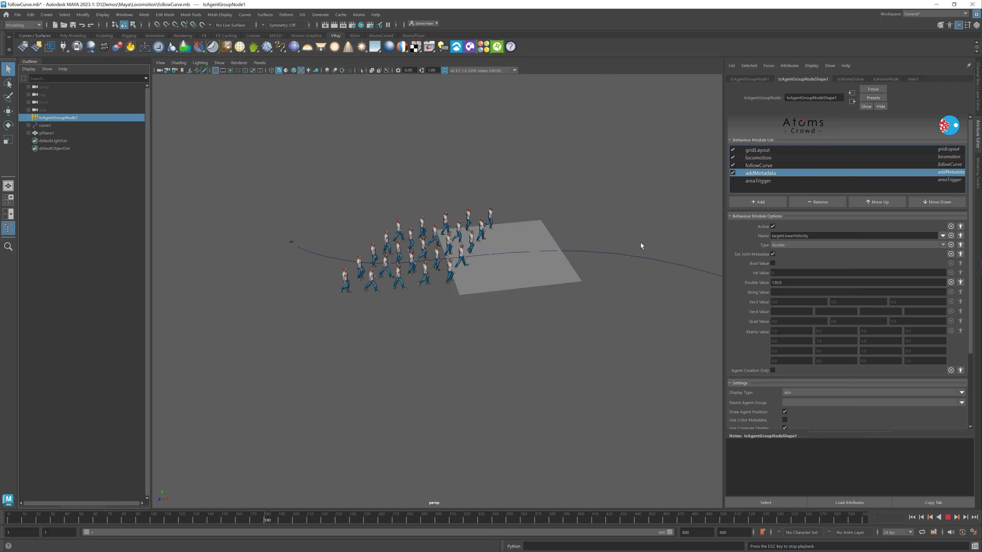
left_click(947, 517)
left_click(911, 517)
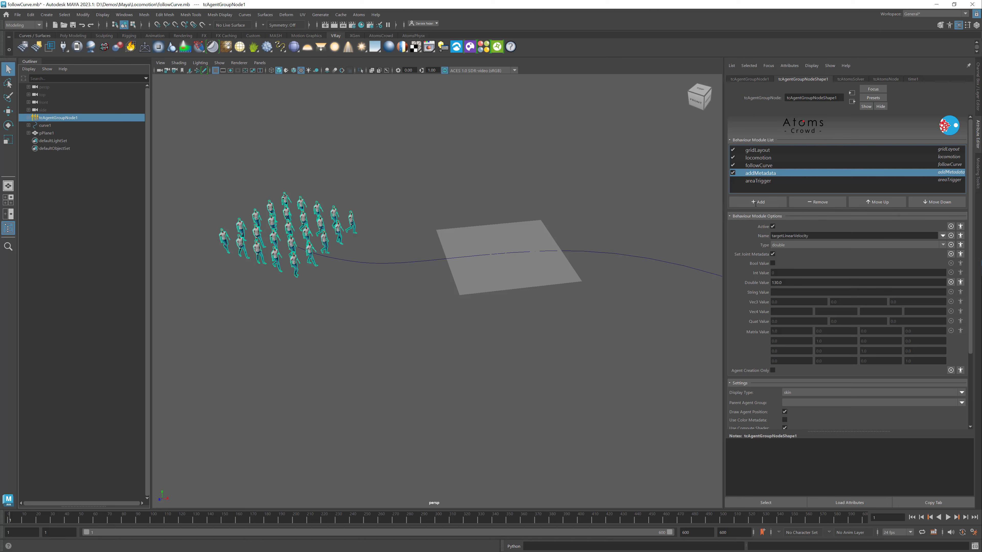
- Enable Debug in the locomotion module's Debug options
left_click(757, 158)
scroll(778, 305, "down", 3)
left_click(759, 350)
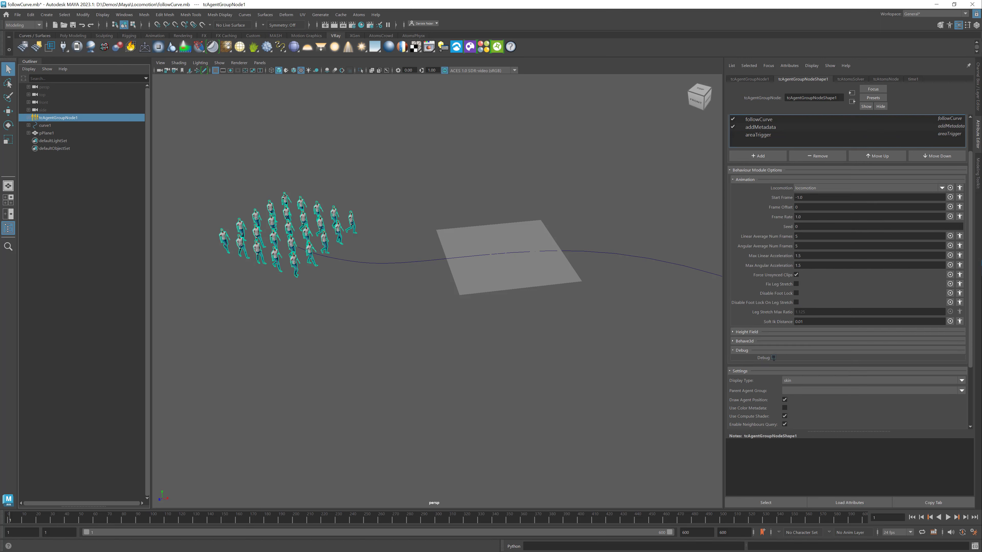
left_click(773, 358)
- Select the single agent at the far right corner of the crowd with the Agents Selection Tool
scroll(812, 356, "down", 5)
left_click(847, 352)
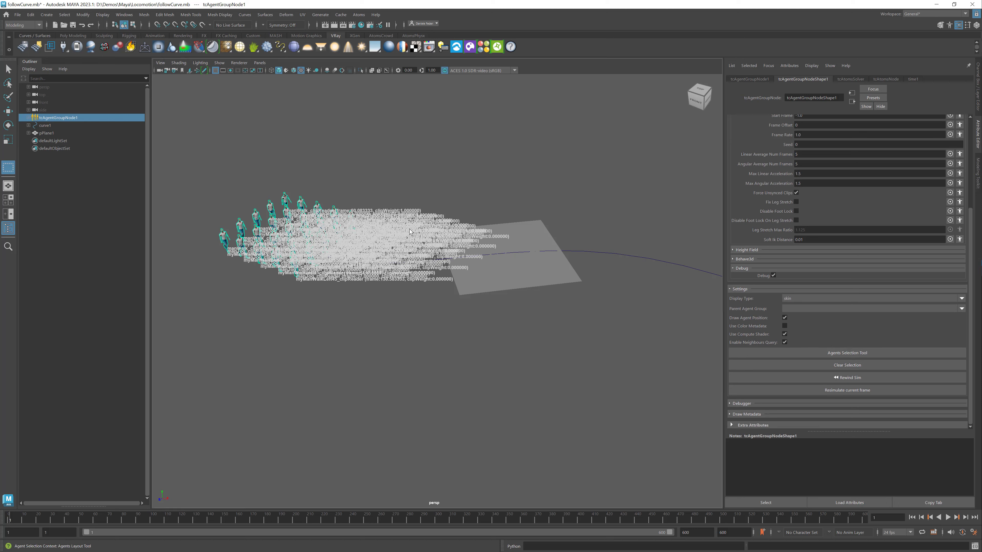
left_click(351, 220)
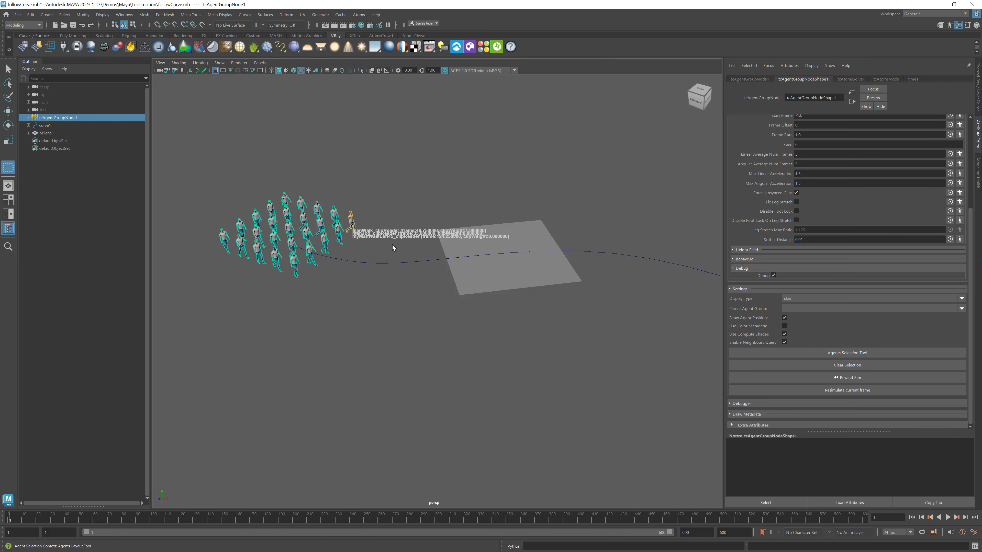
scroll(392, 245, "up", 1)
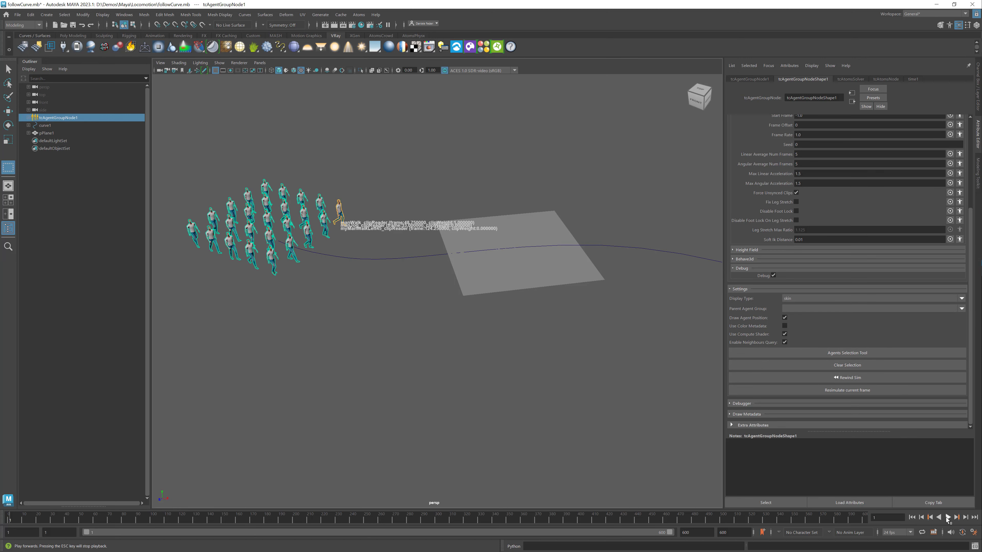
- Play the simulation with a pause to watch the selected agent's clip weights, and rewind to the first frame
left_click(947, 517)
left_click(948, 518)
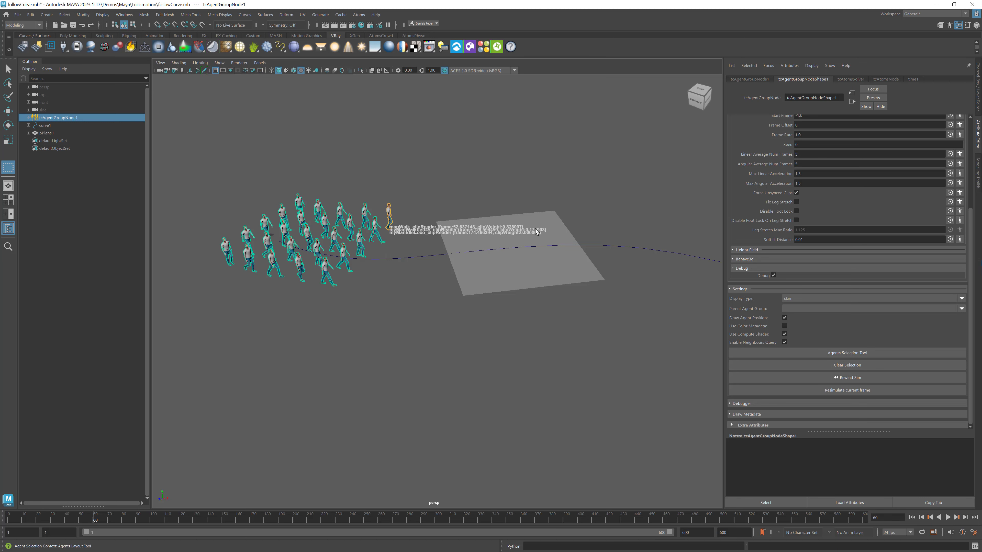
left_click(947, 518)
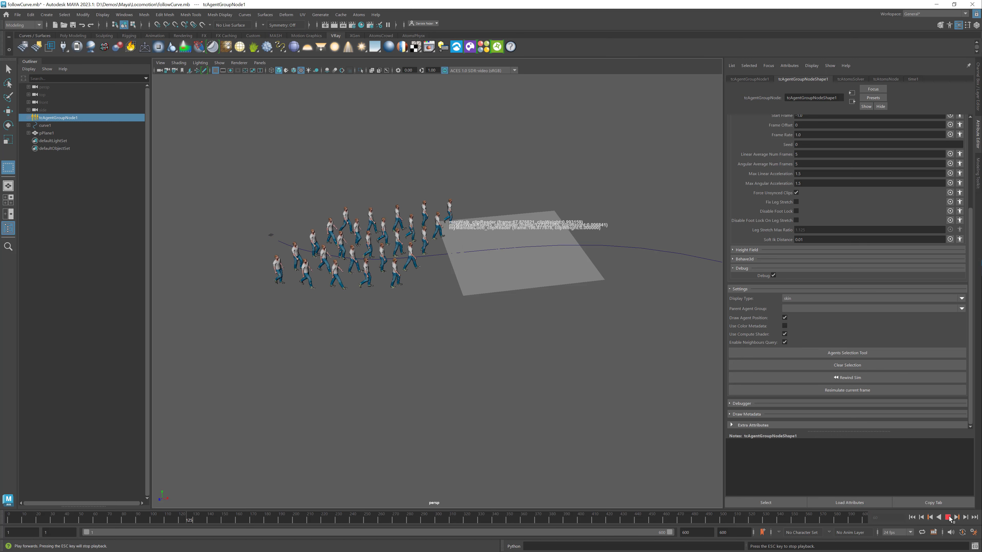
left_click(948, 517)
left_click(911, 517)
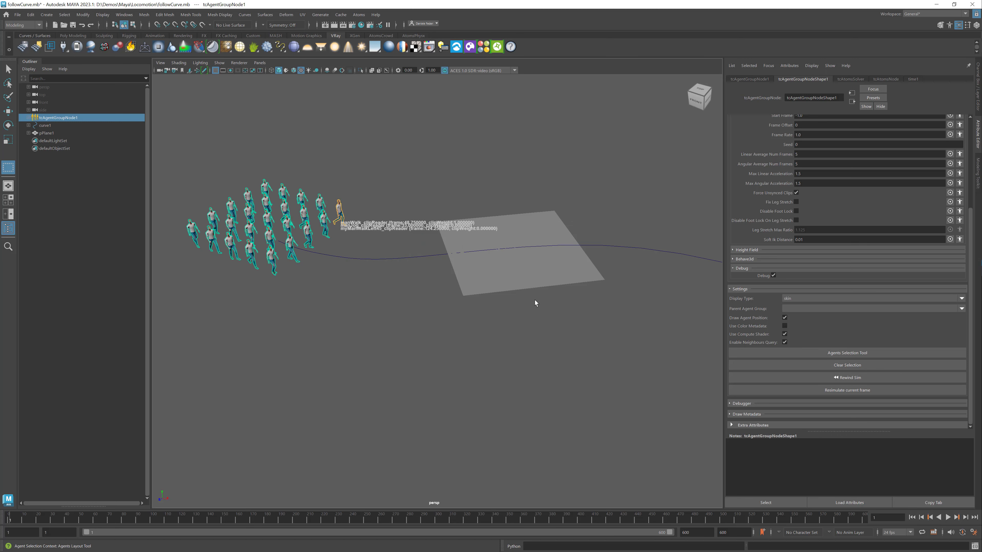
- Turn off Debug in the locomotion module
left_click(773, 275)
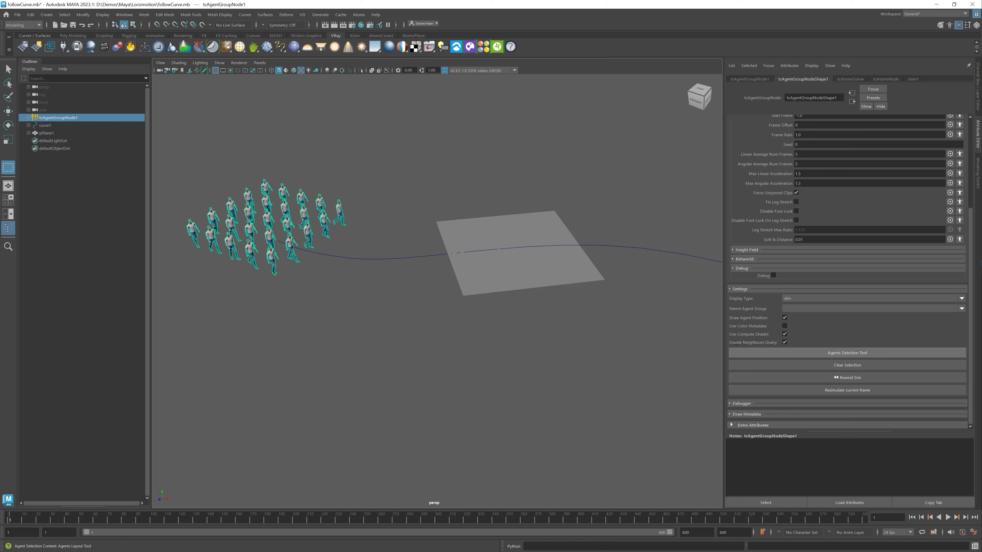
- Show the areaTrigger module's options and play the simulation to watch the agents' speed as they cross the plane
scroll(735, 342, "up", 5)
left_click(757, 181)
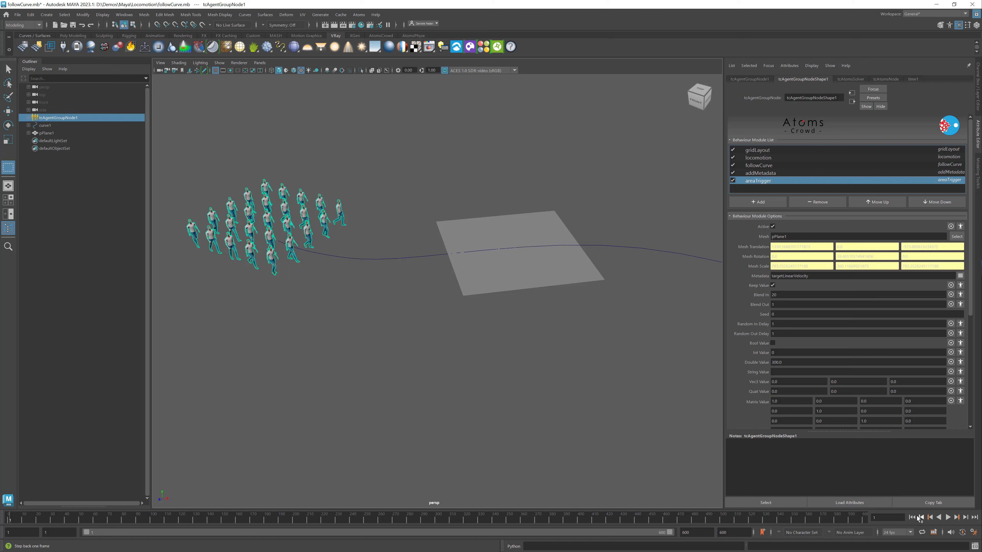
left_click(948, 517)
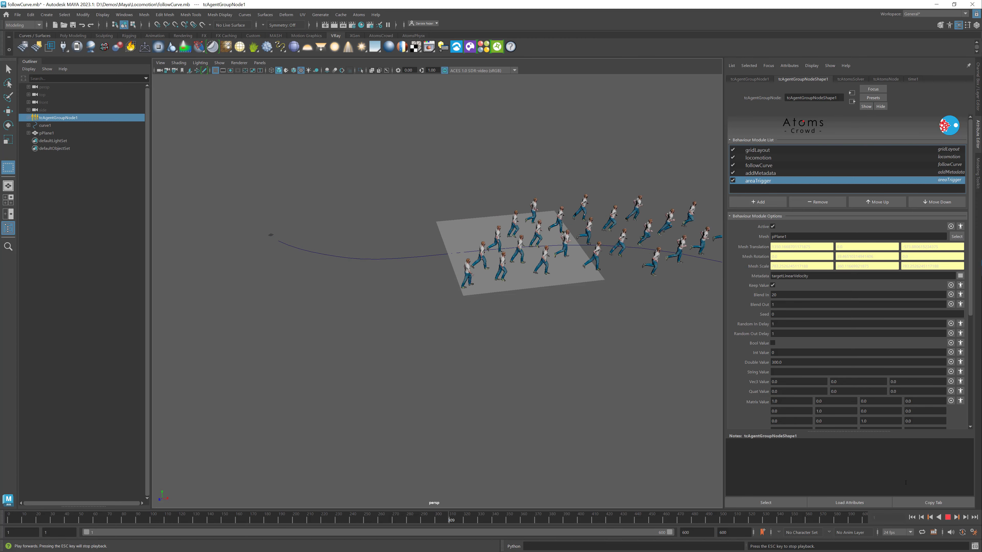
scroll(639, 279, "down", 1)
middle_click_drag(639, 279, 551, 254, "alt")
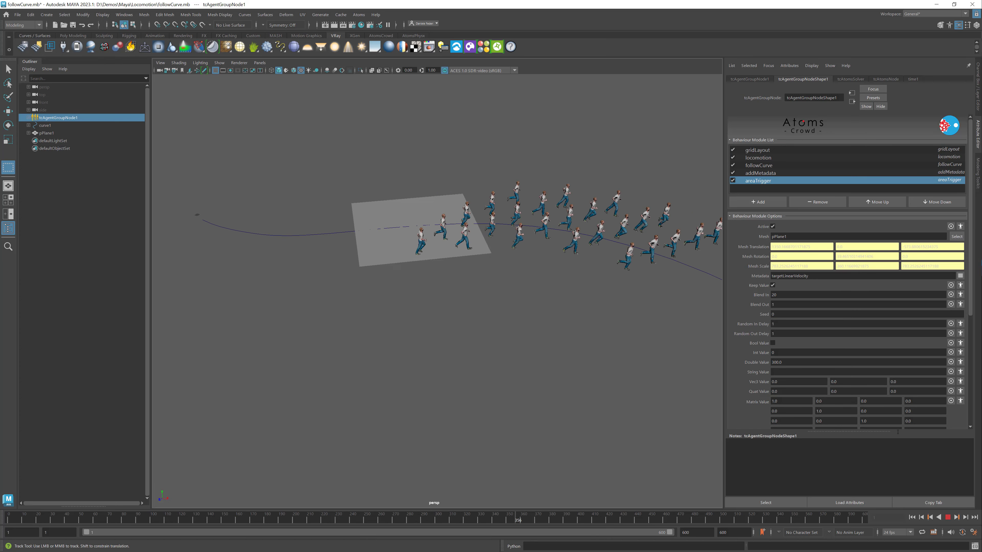
left_click(948, 519)
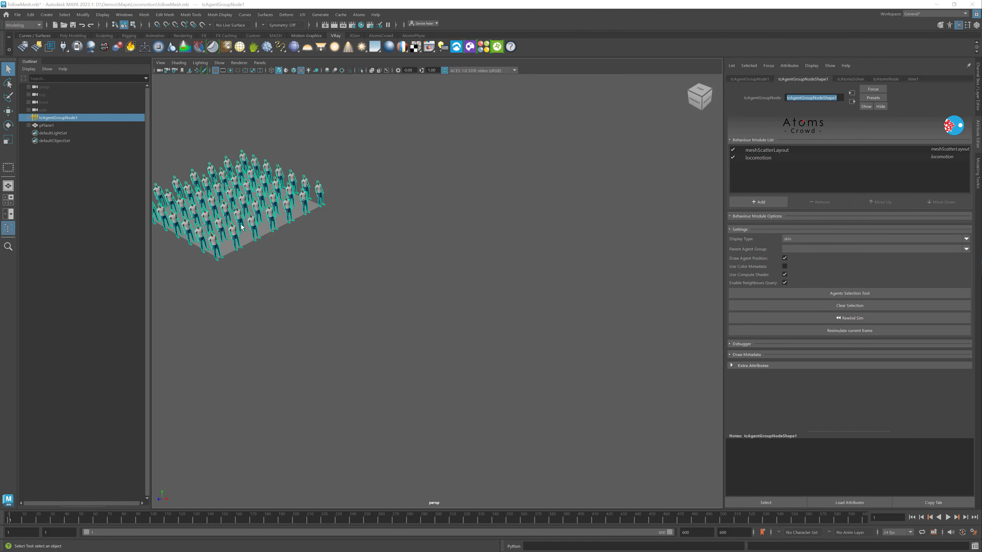
- Review the options of the meshScatterLayout and locomotion modules in the followMesh scene
middle_click_drag(318, 167, 350, 170, "alt")
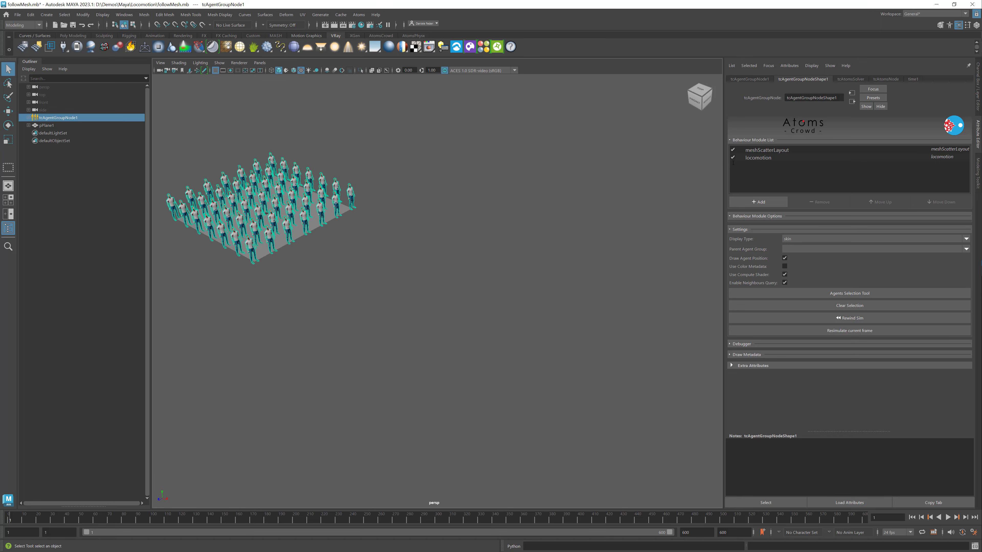
left_click(766, 150)
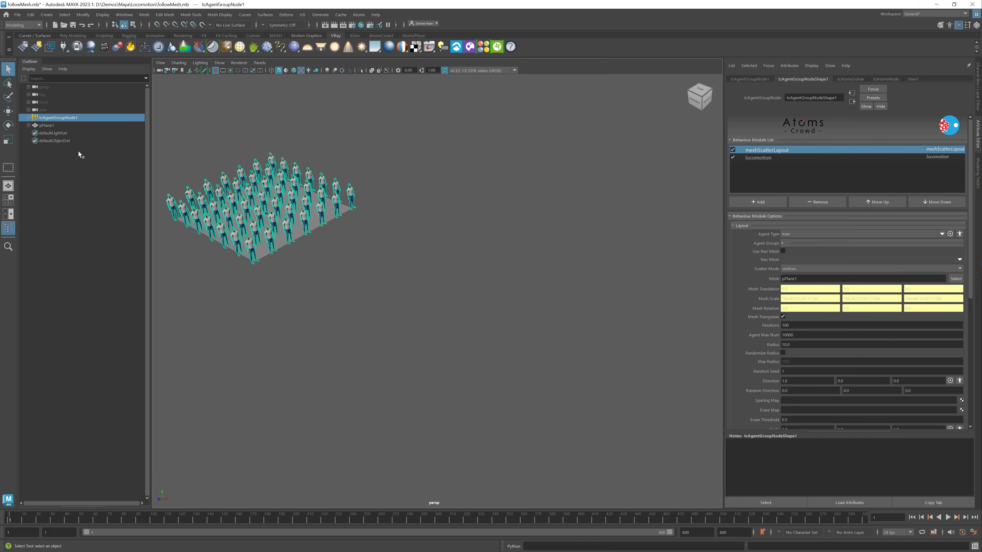
left_click(758, 157)
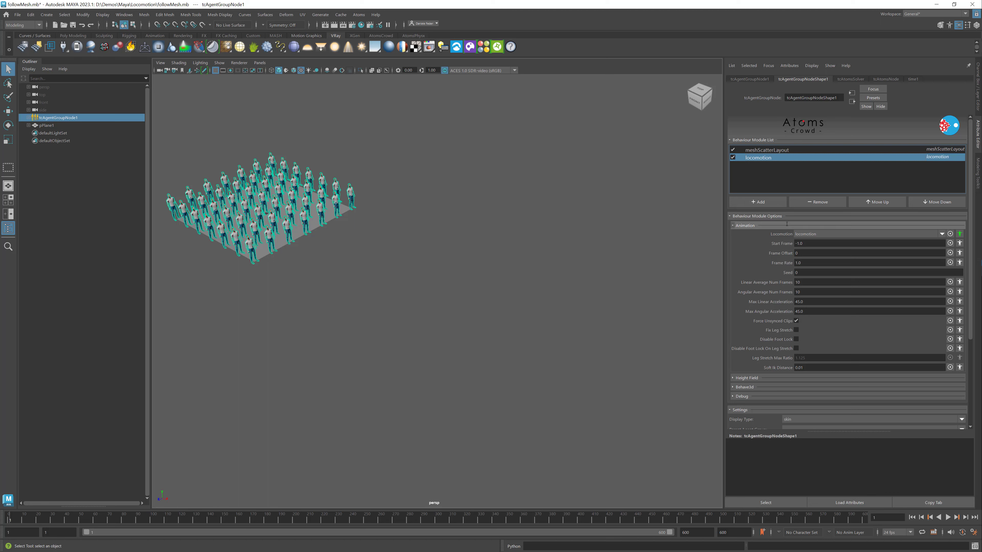
- Add a followMesh behaviour module to the agent group
left_click(766, 203)
type("fo")
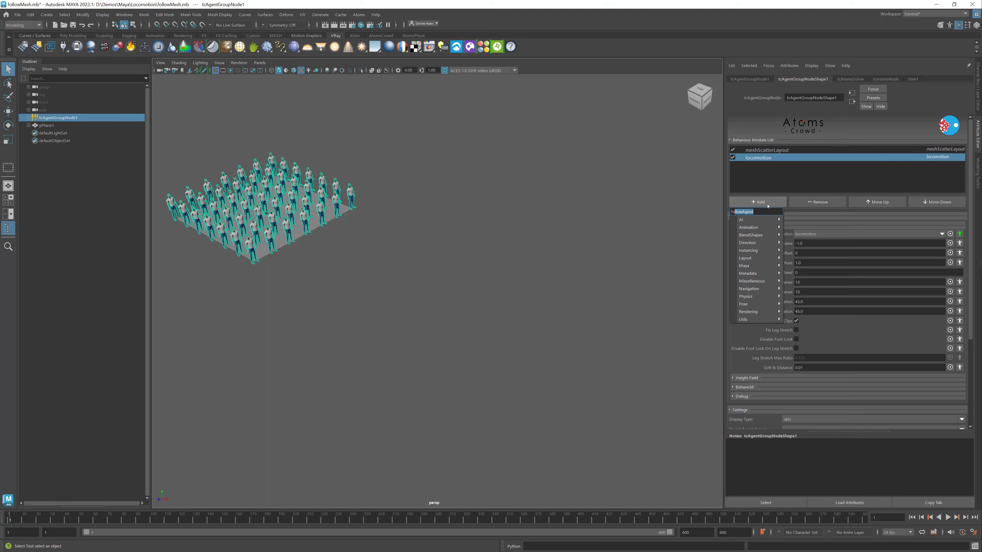
type("llowMesh")
key("Return")
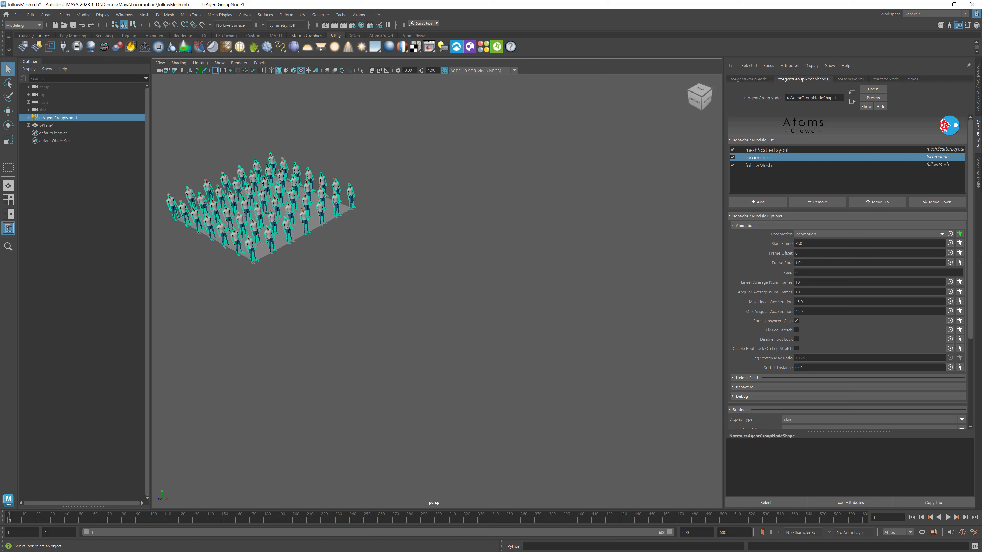
- Assign pPlane1 as the Mesh of the followMesh module
left_click(764, 377)
scroll(763, 344, "down", 1)
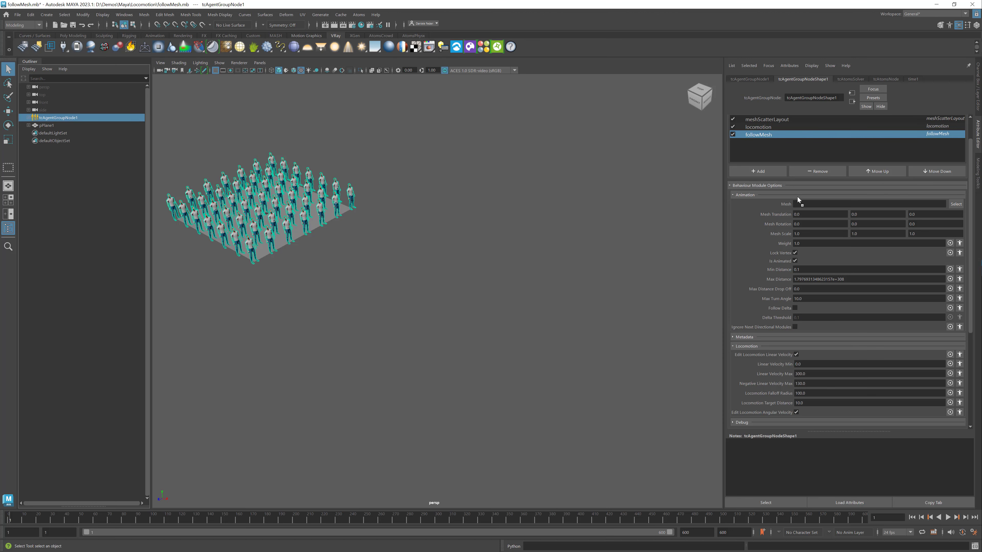
middle_click_drag(797, 197, 800, 203)
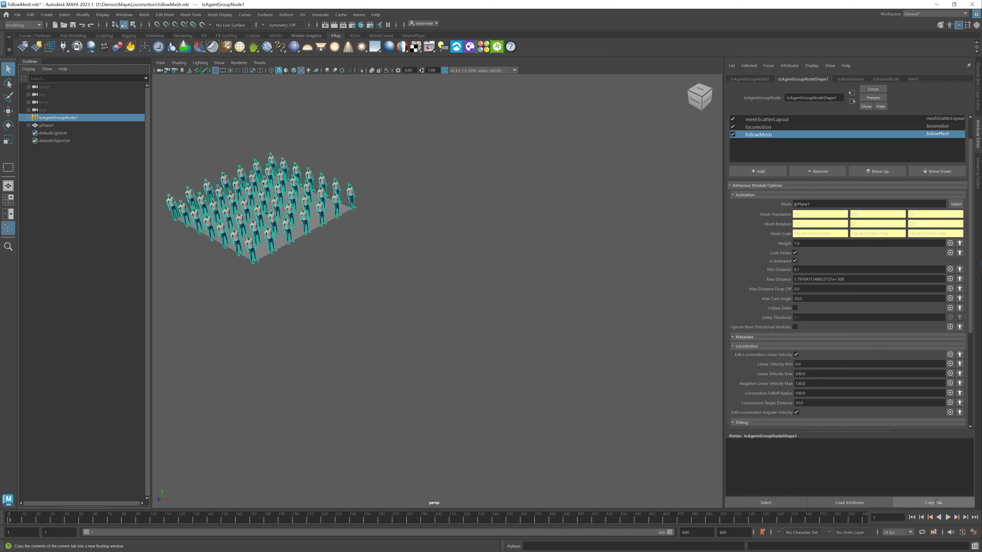
- Play the simulation to watch the agents follow the moving plane, and rewind to the first frame
left_click(948, 517)
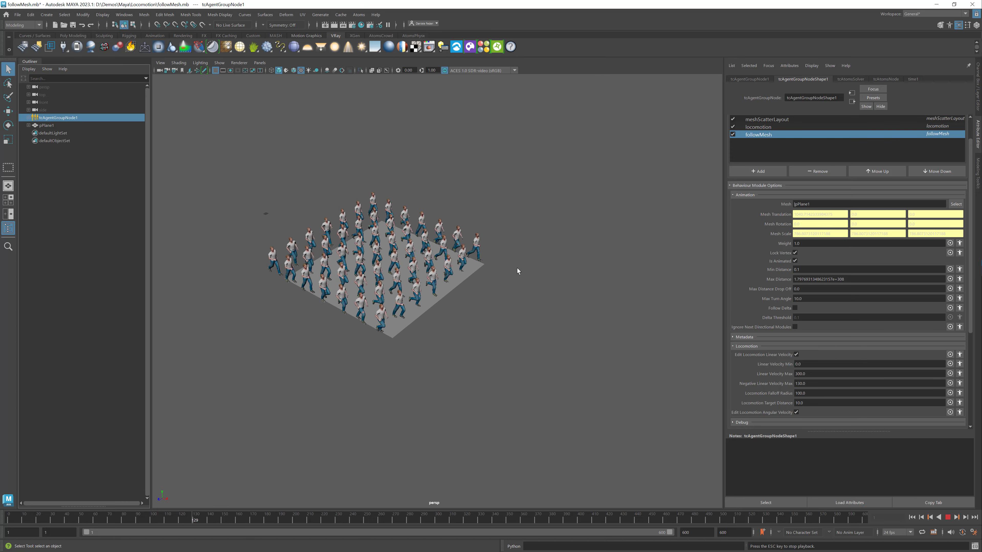
left_click(948, 519)
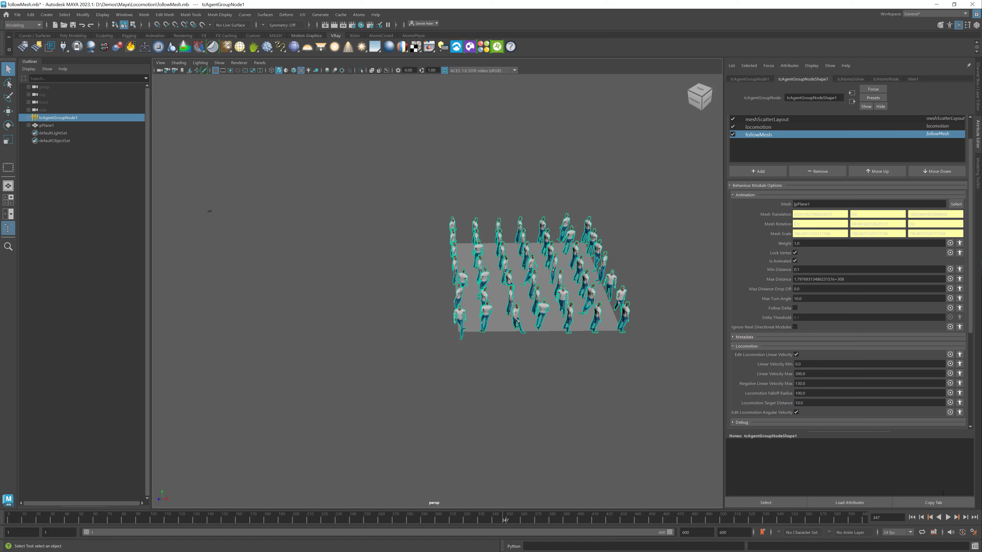
left_click(912, 517)
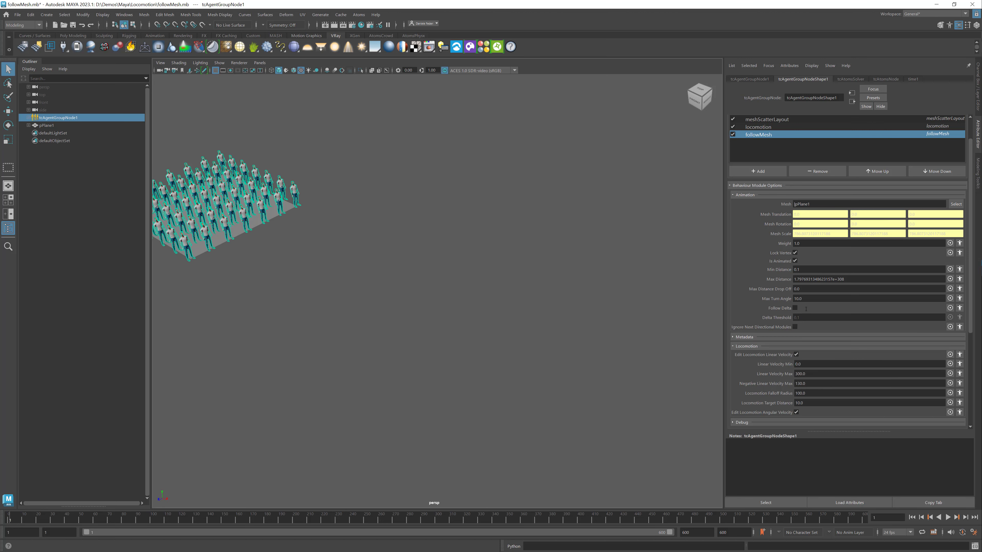
- Set the followMesh module's Min Distance to 10 and its Locomotion Target Distance to 15
key("ctrl+a")
type("1")
key("Return")
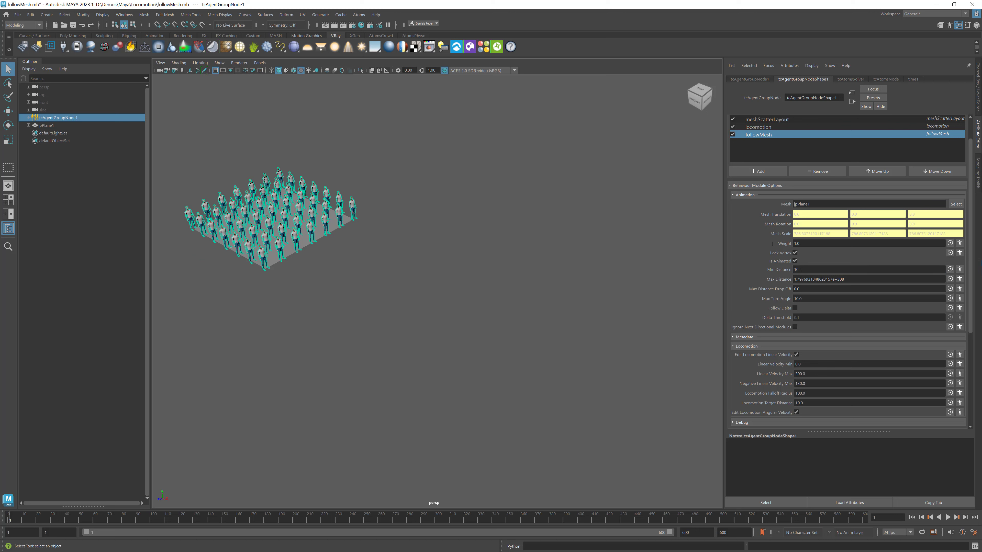
scroll(774, 276, "down", 2)
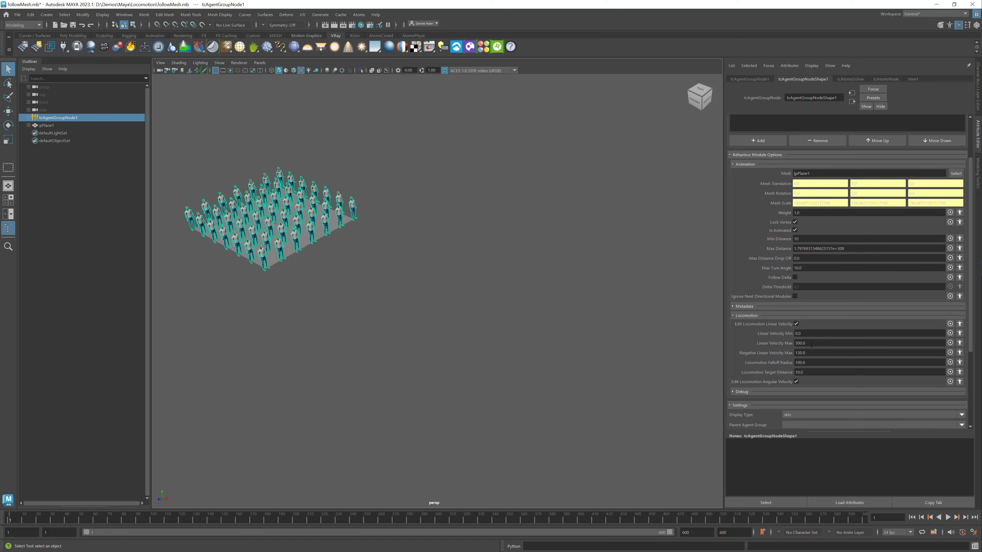
left_click(811, 372)
type("1")
type("5")
key("Return")
- Replay the simulation with the new distance settings and stop it to inspect the agents on the plane
left_click(947, 517)
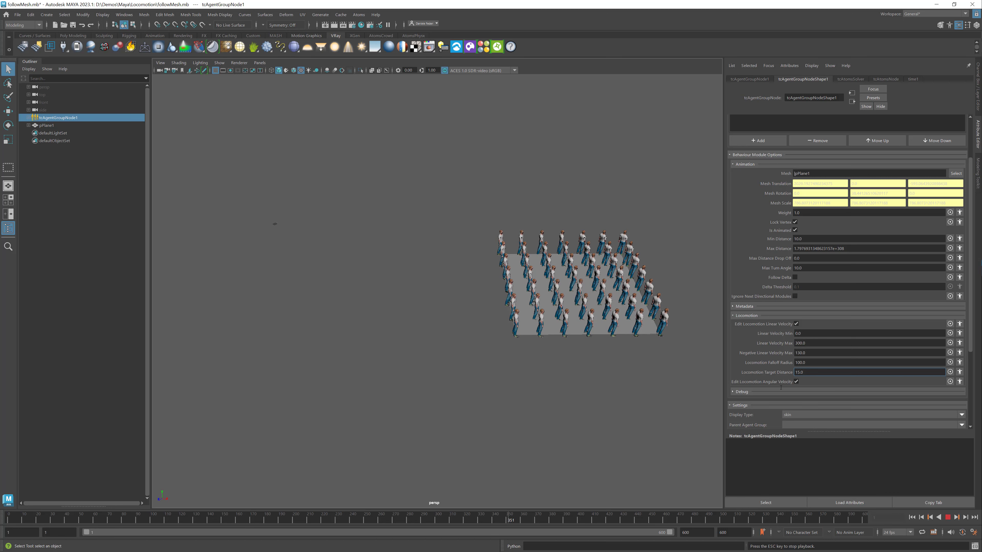
left_click(947, 518)
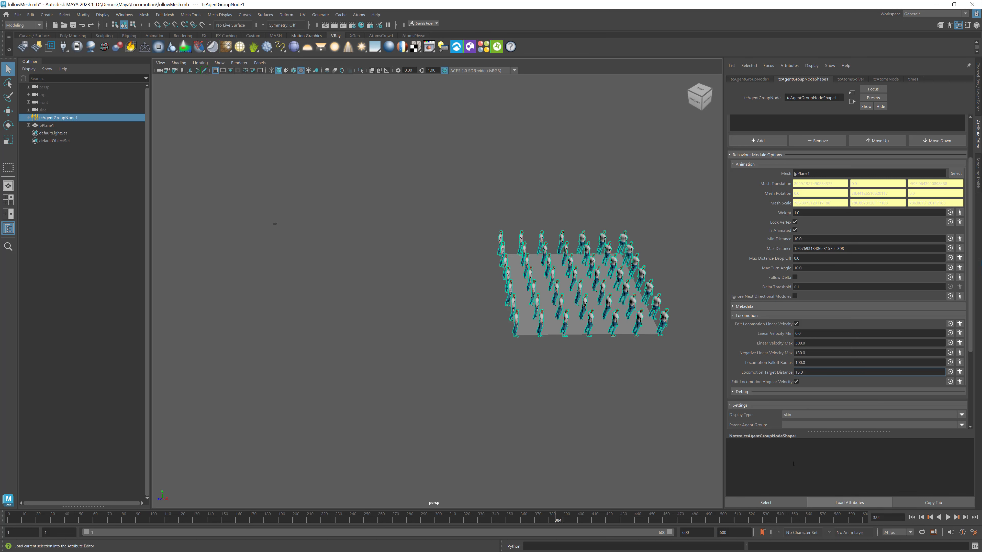
middle_click_drag(624, 269, 589, 266, "alt")
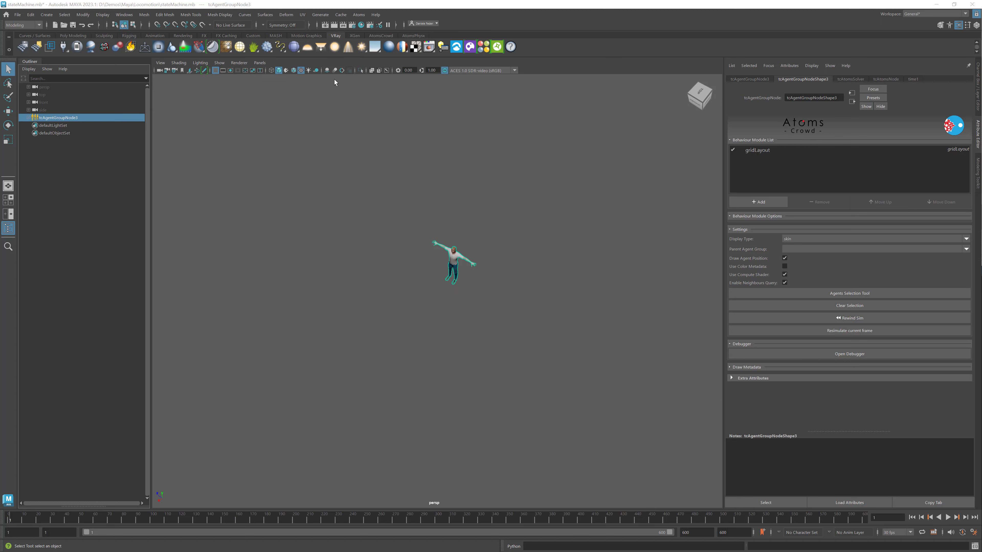
- Add a new state machine in the StateMachines editor of the Atoms UI
left_click(358, 14)
left_click(372, 114)
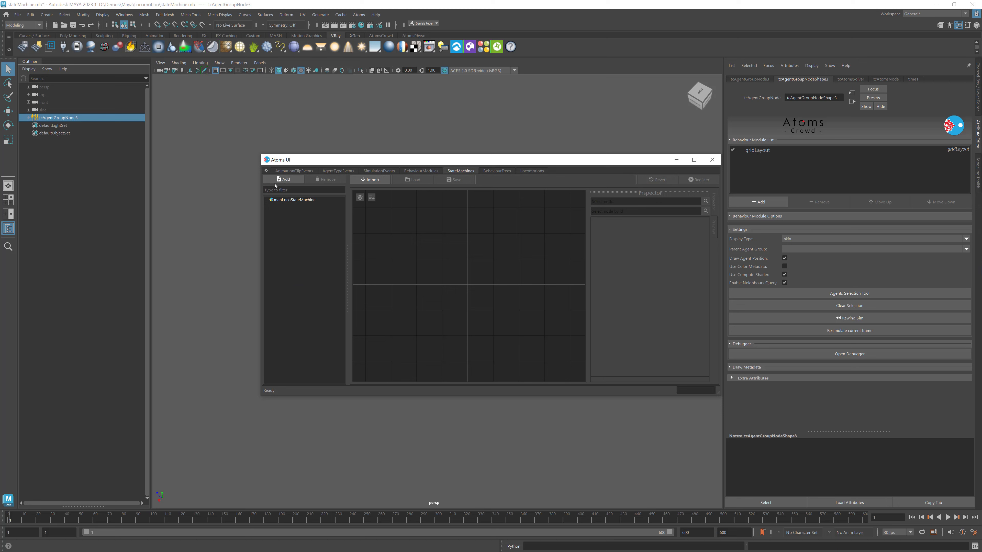
left_click(278, 181)
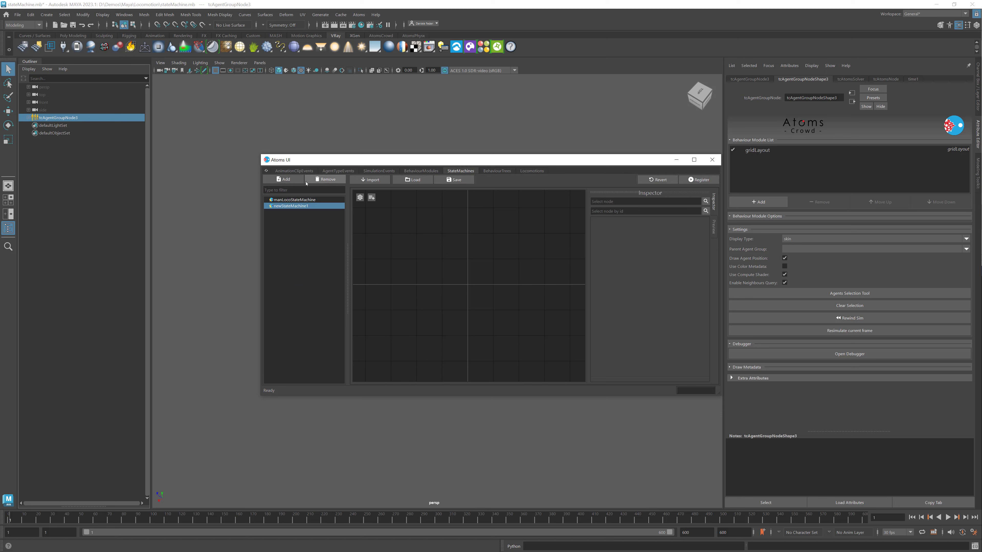
- Add manIdle and manWalk animation states to the new state machine's graph from the animation clips list
key("Tab")
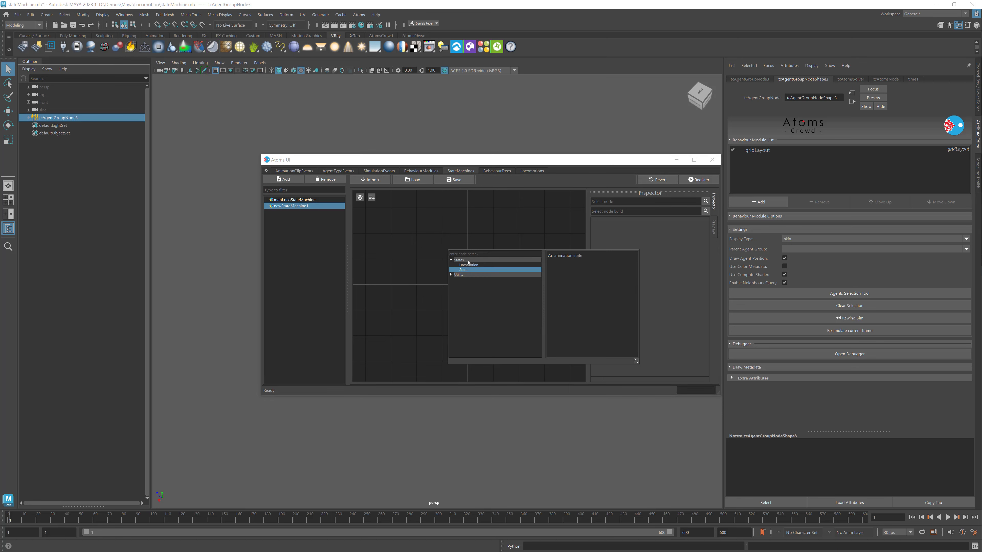
left_click(468, 265)
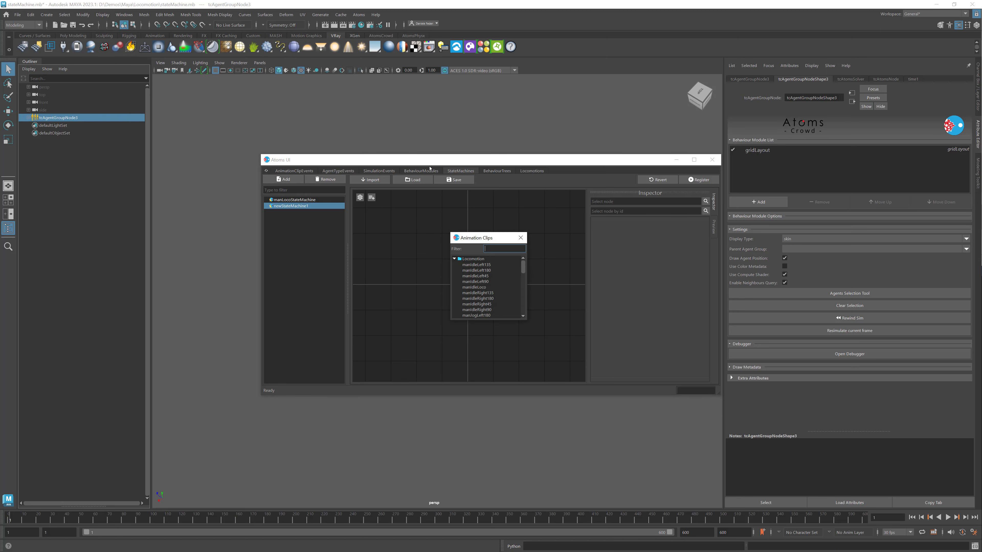
left_click_drag(475, 238, 361, 209)
left_click_drag(411, 293, 427, 365)
scroll(364, 288, "down", 15)
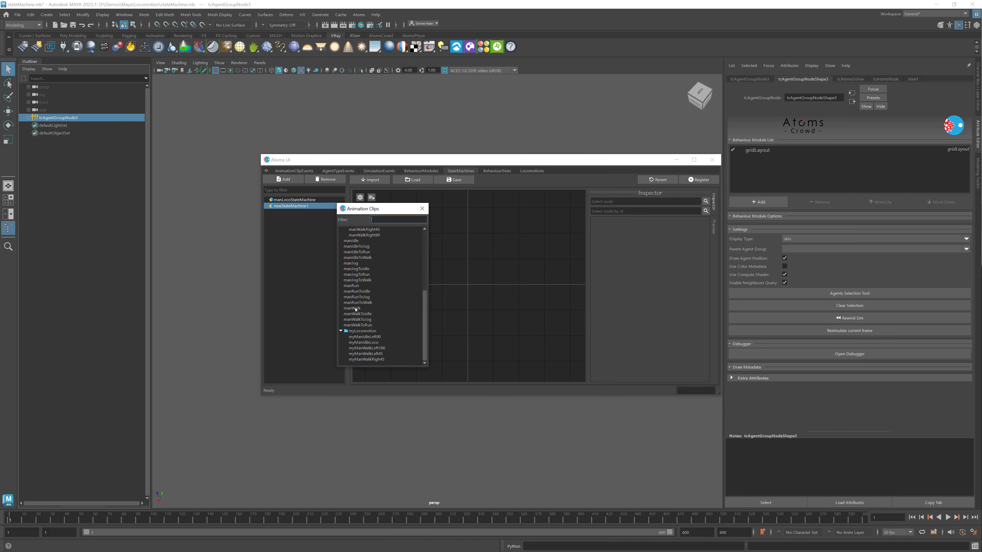
double_click(352, 308)
left_click_drag(360, 242, 495, 325)
key("Delete")
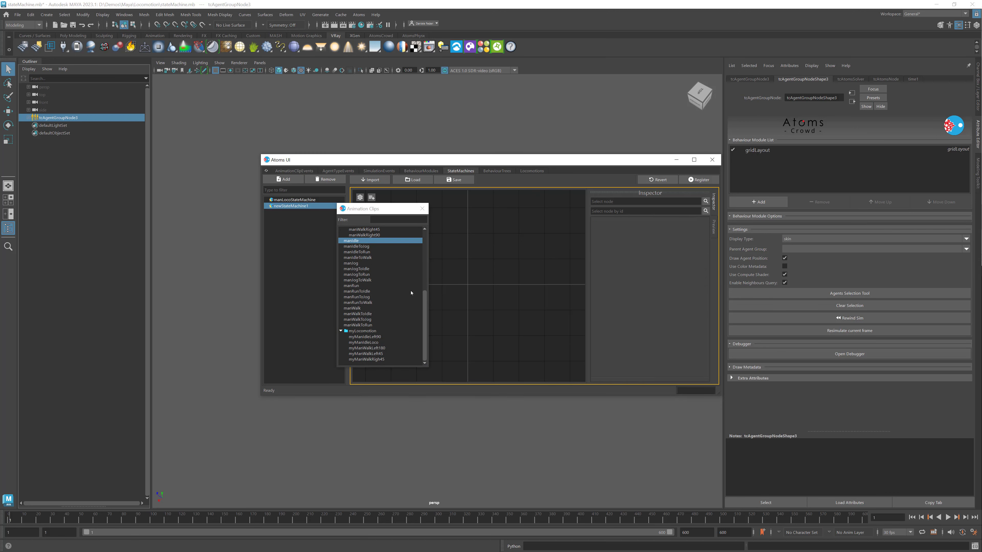
double_click(362, 241)
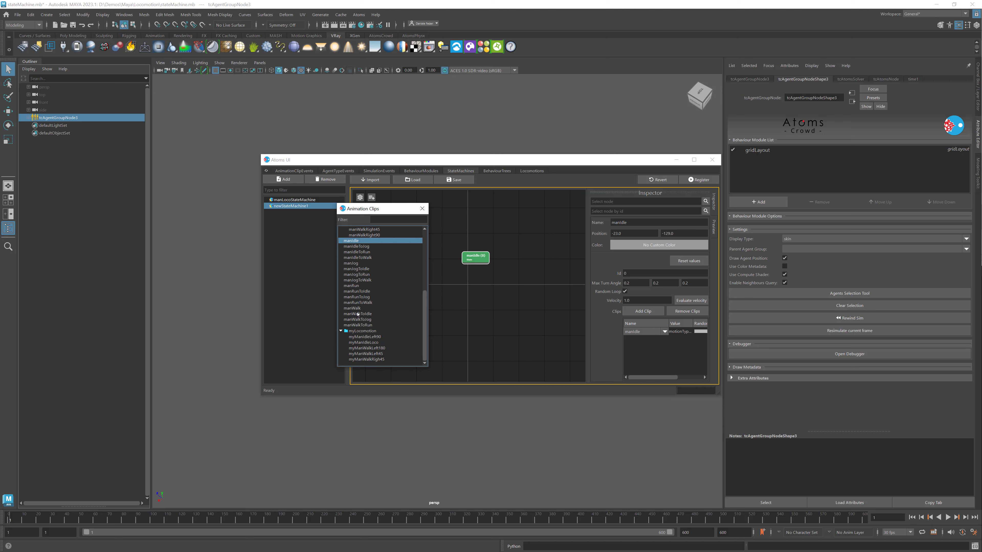
left_click_drag(354, 309, 483, 303)
left_click(422, 209)
- Add a Locomotion node beside the two animation states and set its Locomotion Name to locomotion
right_click(515, 282)
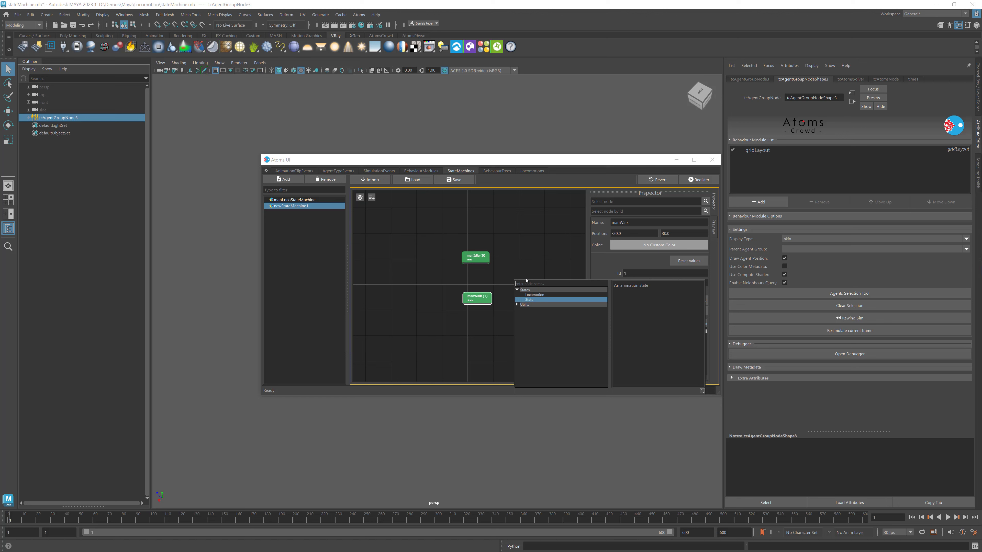
double_click(535, 295)
left_click_drag(536, 287, 536, 281)
left_click(705, 282)
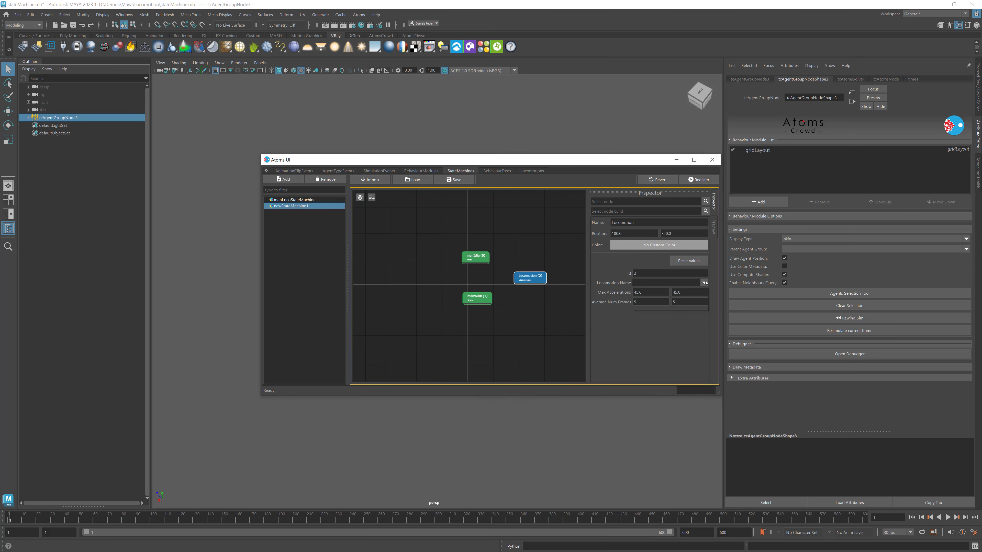
left_click(664, 302)
- Connect the manIdle and manWalk states with the Locomotion node in both directions and close the Atoms UI
mouse_move(484, 262)
left_mouse_down()
mouse_move(522, 277)
mouse_move(484, 262)
left_mouse_up()
mouse_move(489, 299)
left_mouse_down()
mouse_move(527, 283)
mouse_move(486, 301)
left_mouse_up()
middle_click_drag(541, 270, 521, 246)
scroll(524, 261, "up", 1)
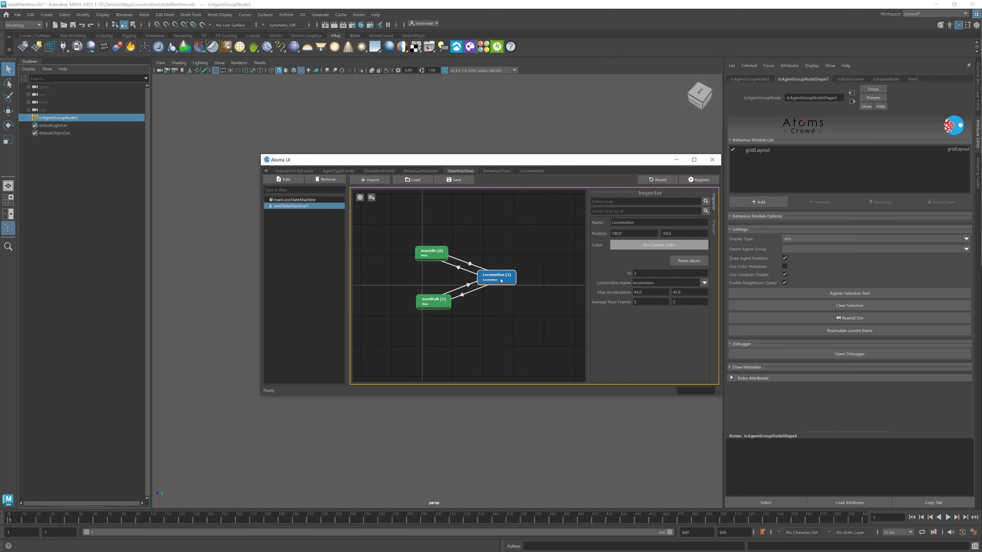
left_click(521, 254)
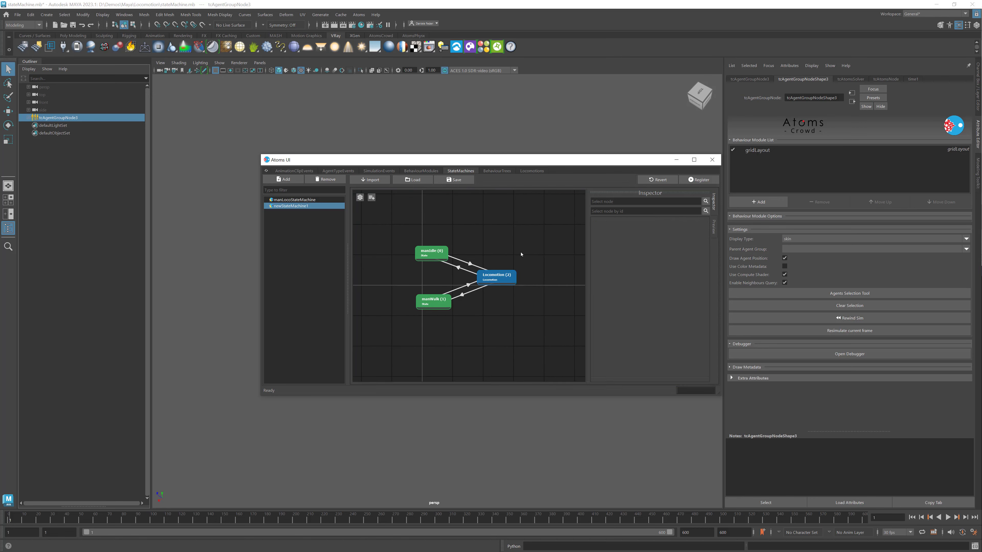
left_click(712, 159)
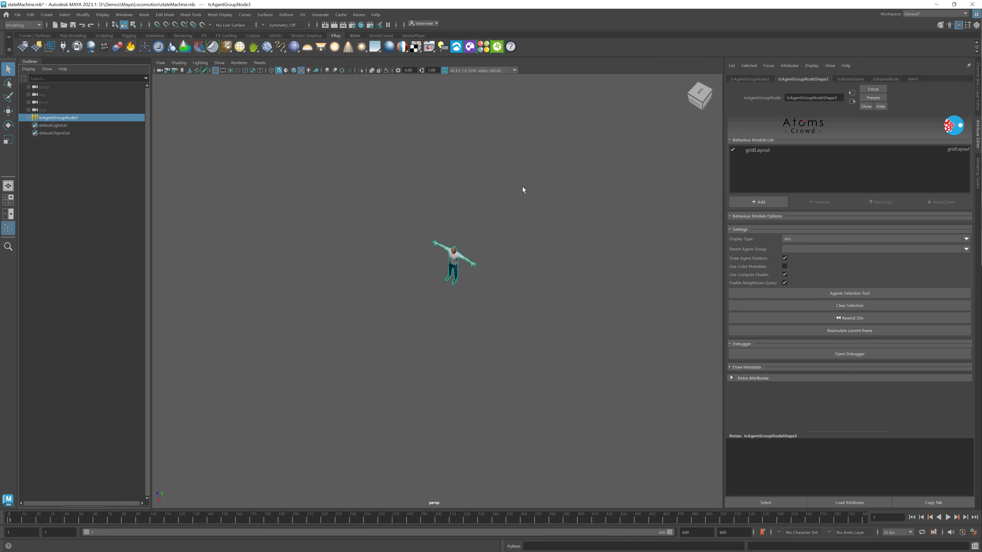
- Set the State Machine of the man agent type to newStateMachine1 in the Atoms UI and close it
left_click(358, 15)
left_click(374, 113)
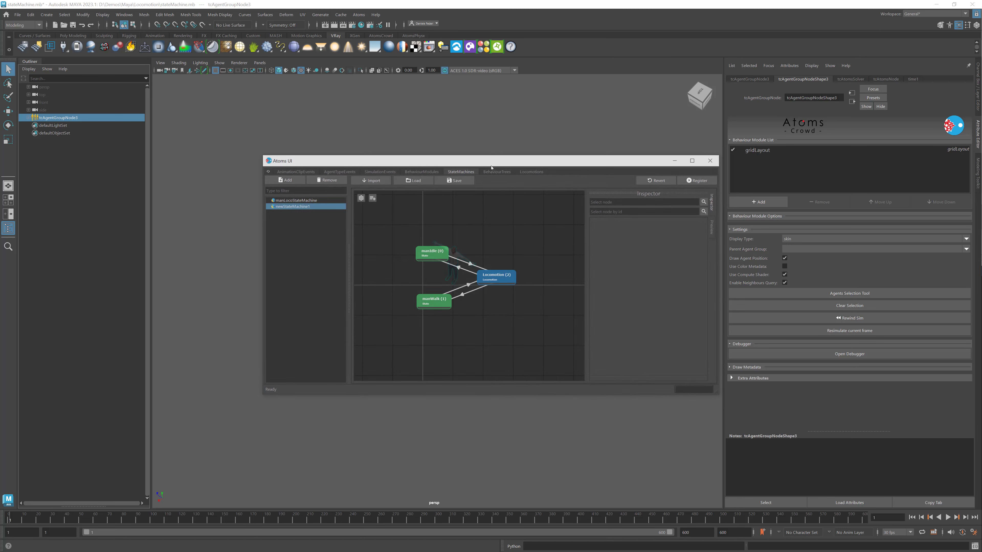
left_click(338, 170)
left_click(323, 200)
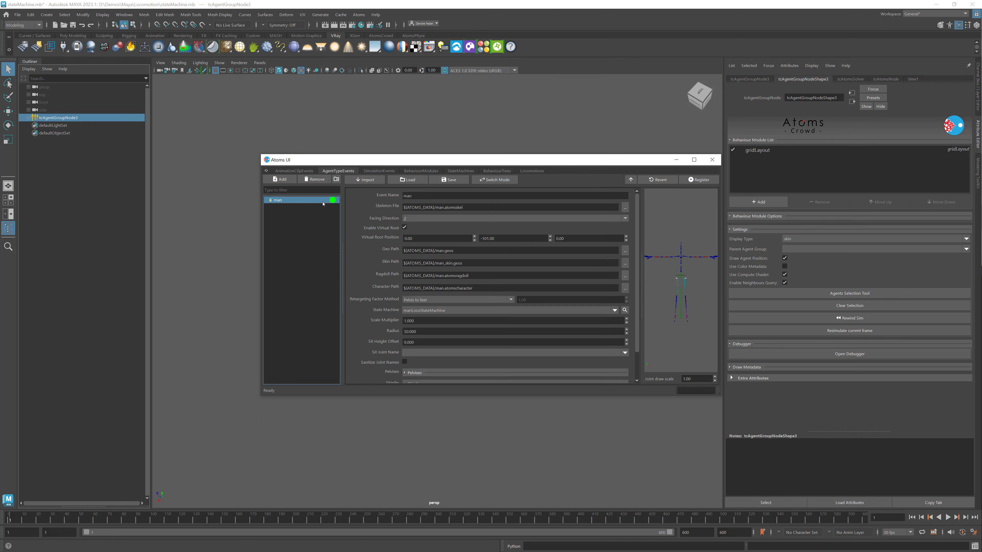
left_click(615, 312)
left_click(612, 327)
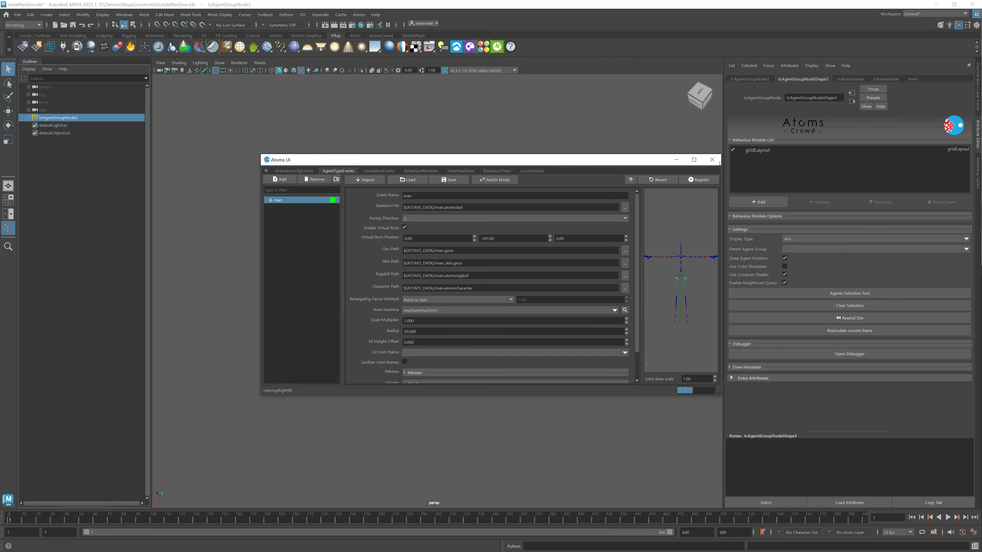
left_click(712, 159)
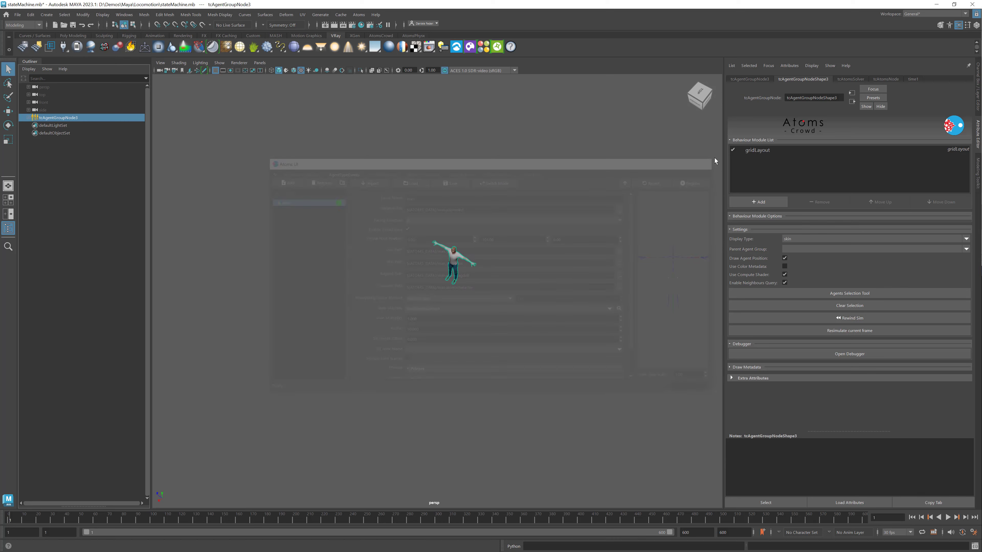
- Add a stateMachine module to the agent group's Behaviour Module List and select it
left_click(759, 202)
key("Return")
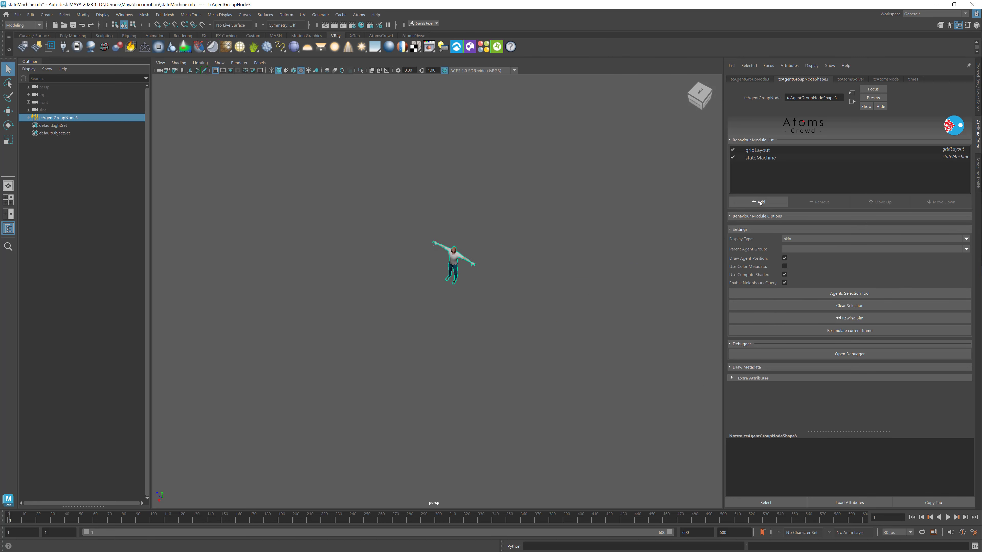
left_click_drag(613, 213, 517, 258, "alt")
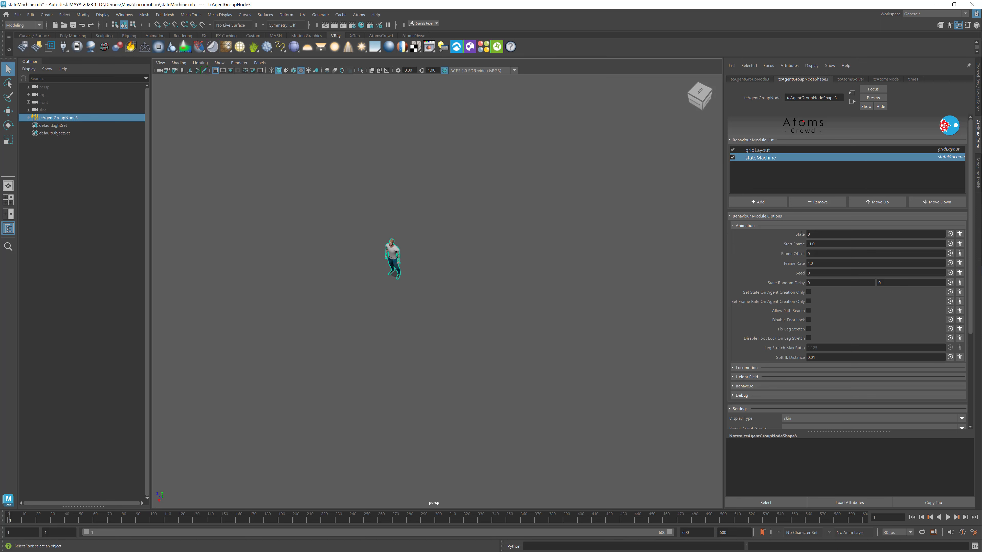
- Keyframe the stateMachine module's State at 0 on frame 1
key("Return")
type("2")
key("Return")
right_click(835, 236)
left_click(846, 239)
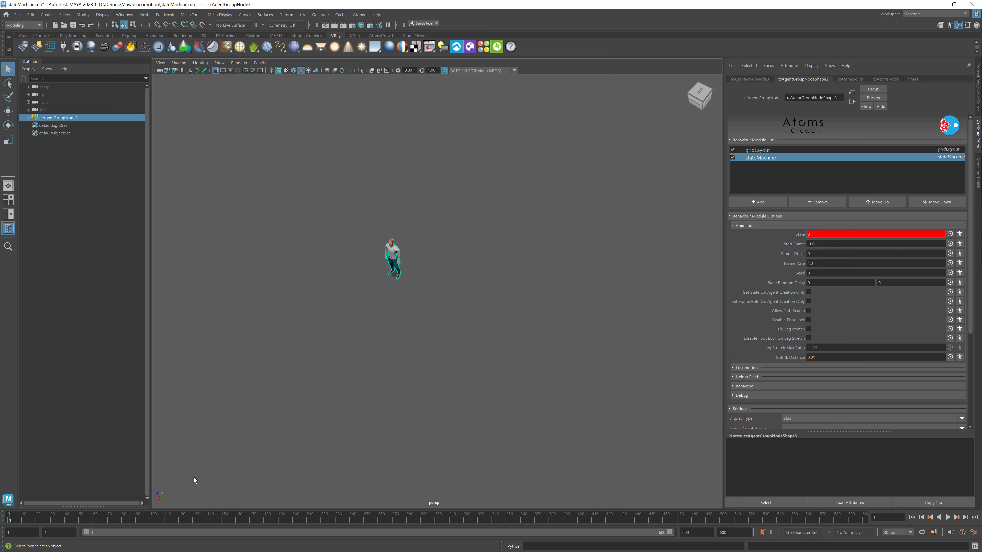
- Keyframe the stateMachine module's State at 2 on frame 41
left_click(67, 519)
right_click(809, 234)
left_click(827, 237)
key("alt+period")
double_click(807, 234)
type("2")
key("Return")
right_click(812, 232)
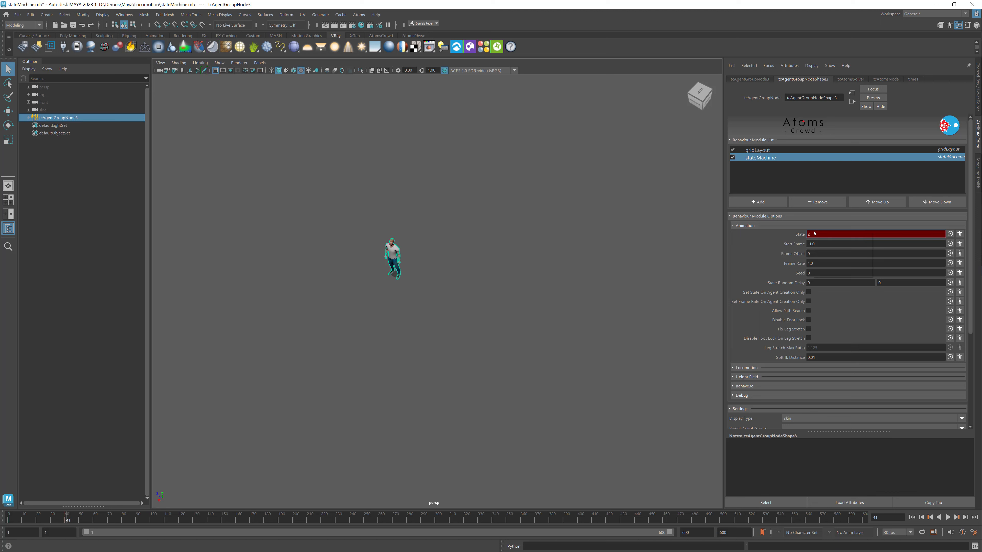
left_click(826, 235)
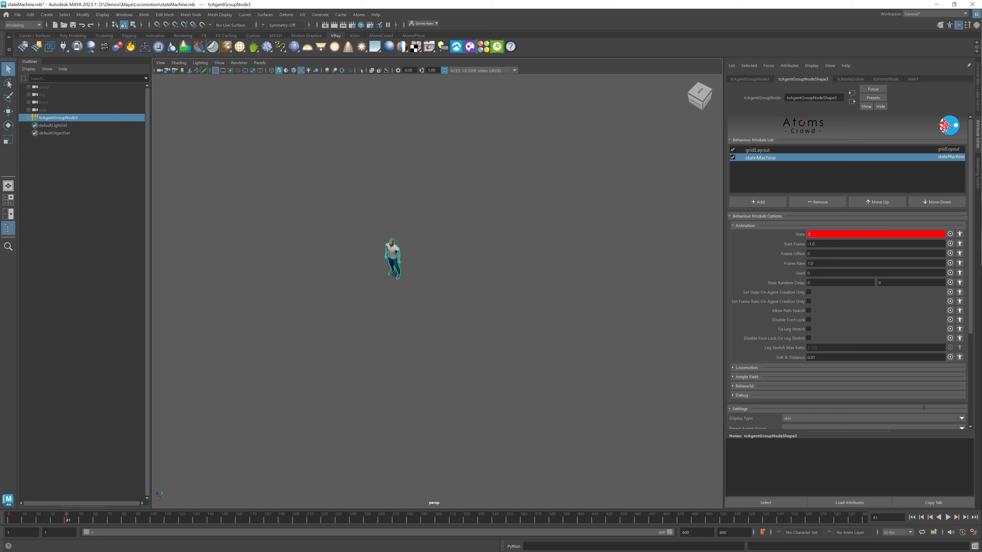
- Keyframe the stateMachine module's State at 1 on frame 261
left_click(379, 520)
left_click(846, 234)
left_click(965, 517)
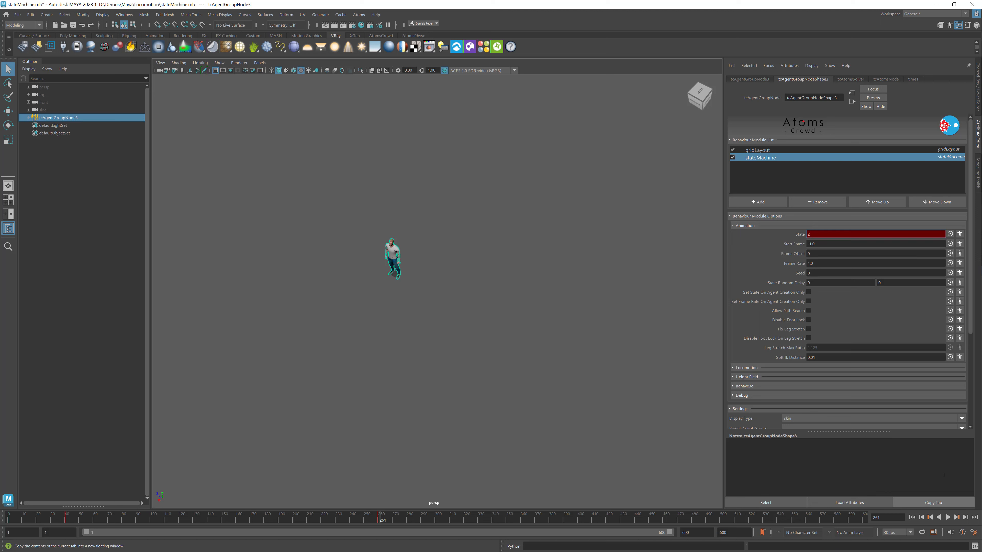
right_click(815, 236)
left_click(827, 240)
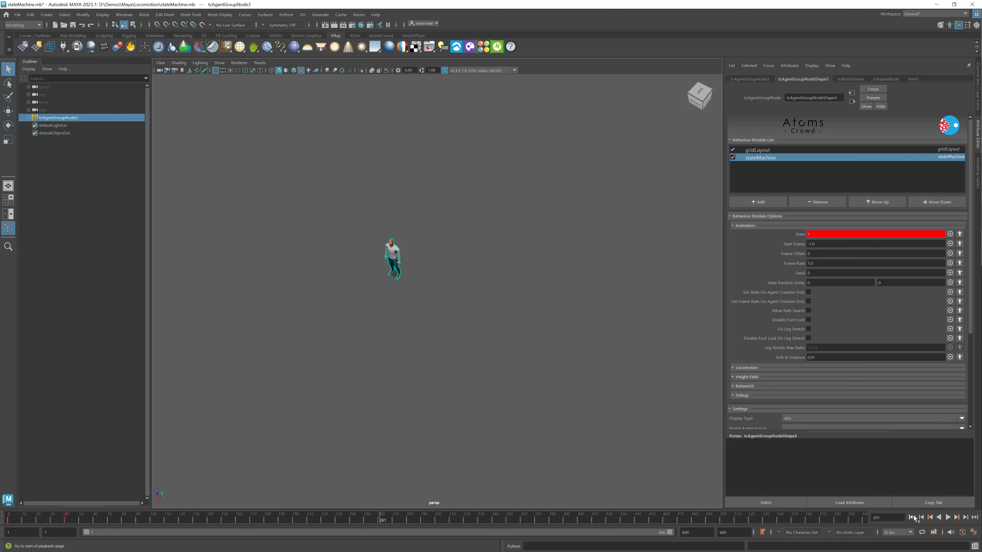
- Move to frame 63, add an addMetadata module to the behaviour list and select it
left_click(99, 519)
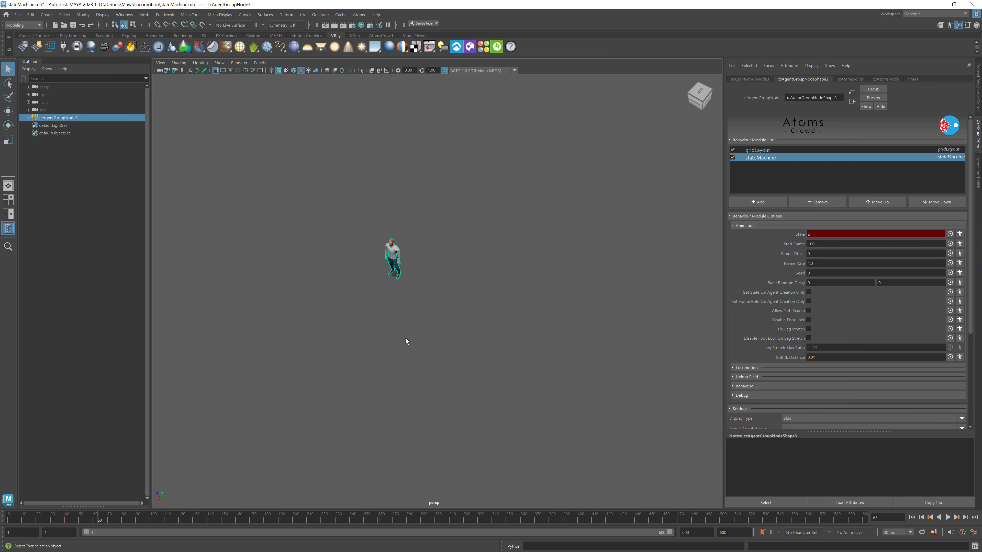
left_click(759, 202)
type("addMetadata")
key("Return")
left_click(771, 166)
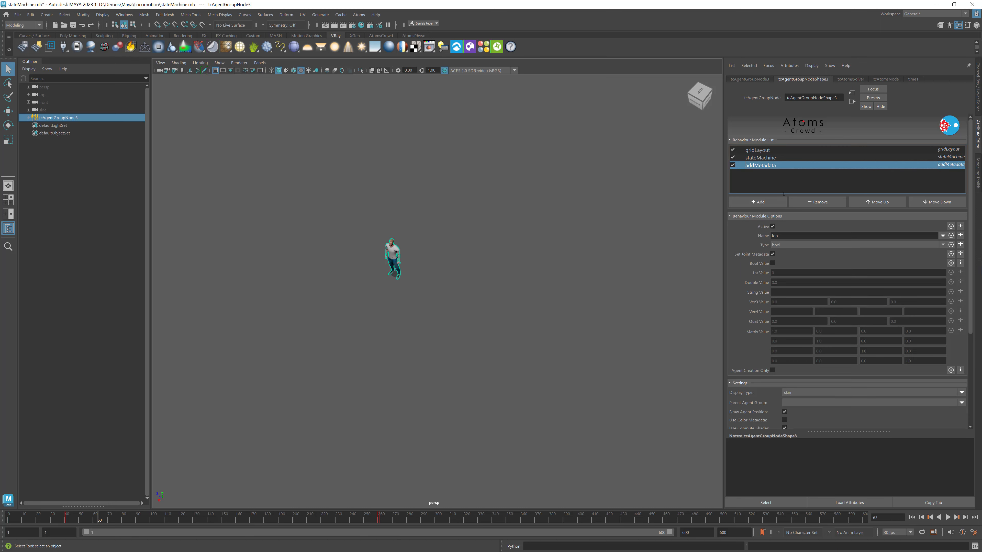
- Set the addMetadata module's Name to targetLinearVelocity and its Type to double
left_click(788, 245)
left_click(789, 265)
double_click(790, 237)
type("target")
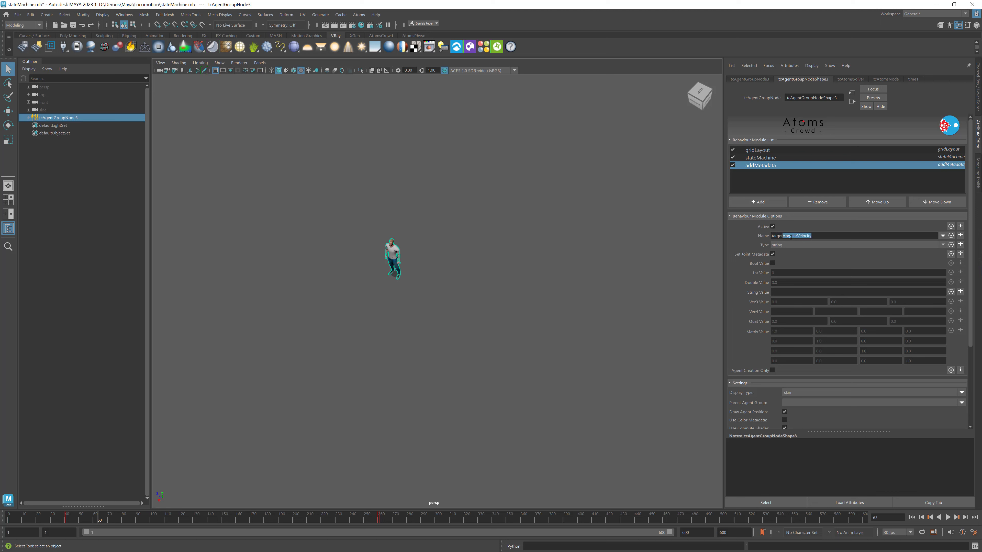
type("LinearVelocity")
left_click(789, 244)
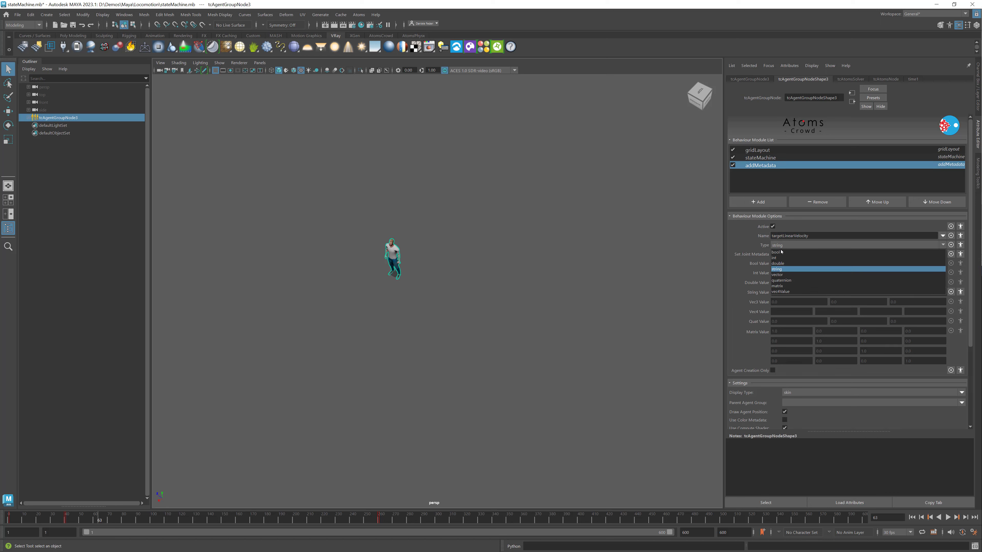
left_click(784, 264)
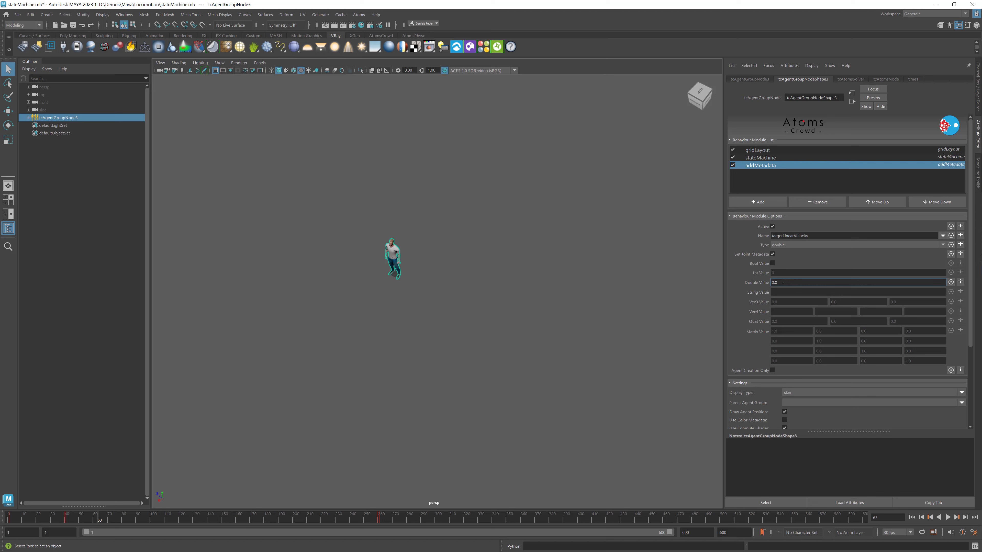
- Keyframe the targetLinearVelocity Double Value at 0 on frame 63 and at 130 on frame 156
right_click_drag(782, 282, 792, 287)
left_click(232, 519)
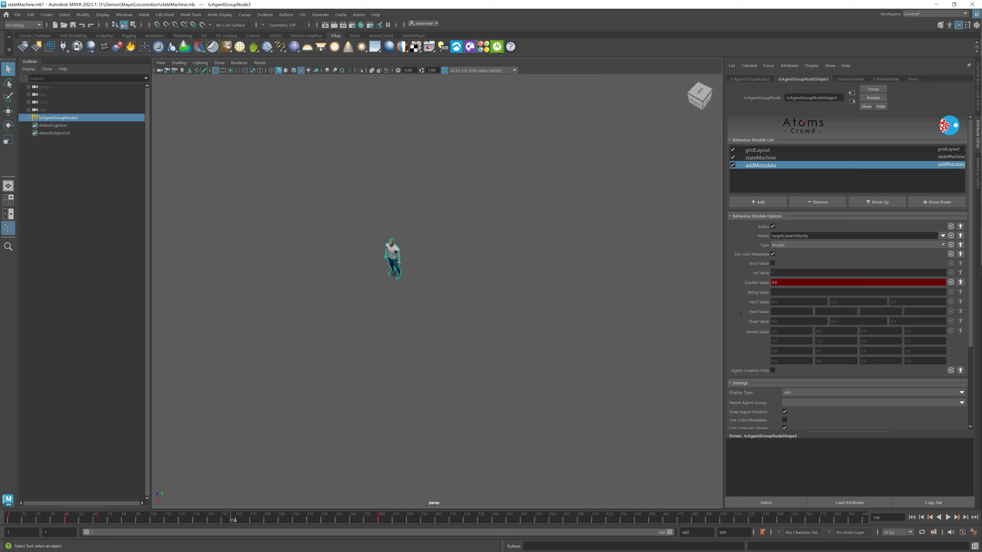
left_click(797, 284)
type("130")
key("Return")
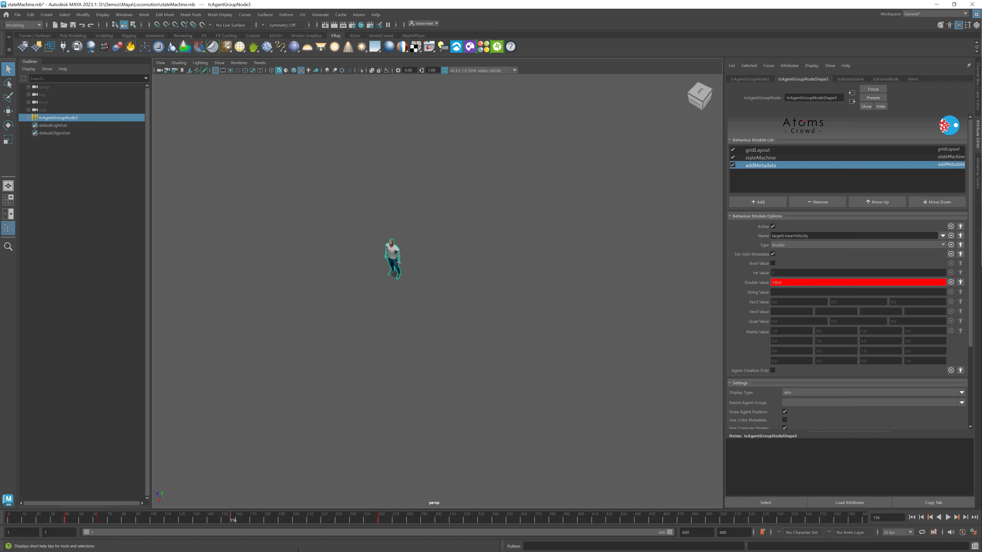
- Play the simulation to check the agent's motion and rewind to the first frame
left_click(947, 517)
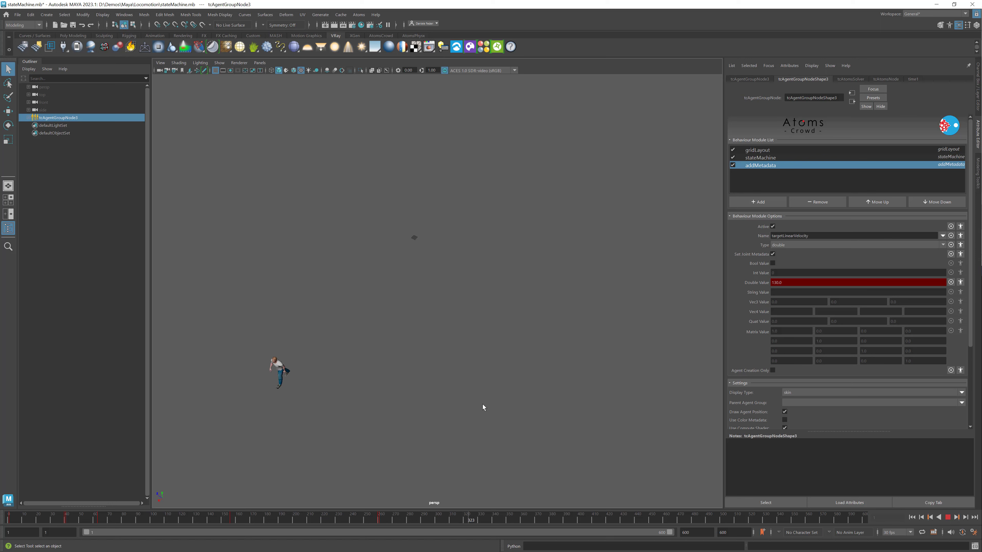
left_click(947, 517)
left_click(911, 518)
- Open the Agent Group Debugger on the StateMachine view and place it so the agent stays visible
scroll(793, 417, "down", 3)
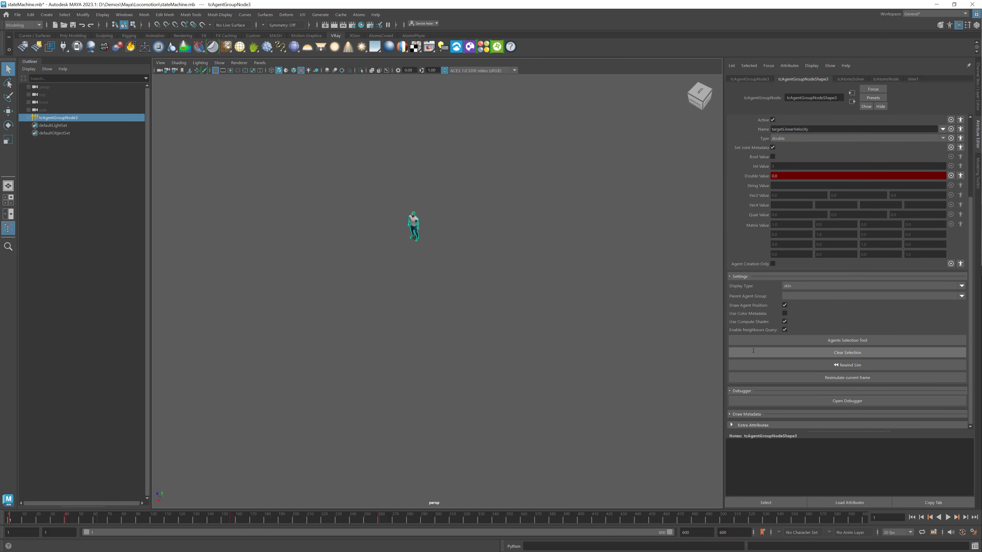
left_click(749, 399)
left_click(444, 132)
left_click_drag(445, 122, 531, 110)
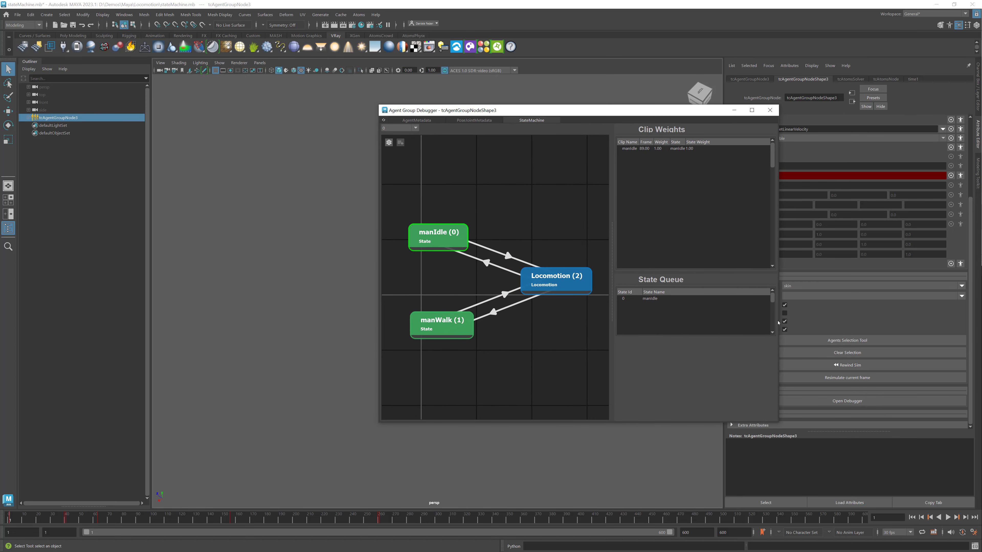
middle_click_drag(285, 234, 279, 235, "alt")
- Play to frame 52 and step frame by frame to 68, examining the transition from manIdle to Locomotion in the debugger
left_click(947, 519)
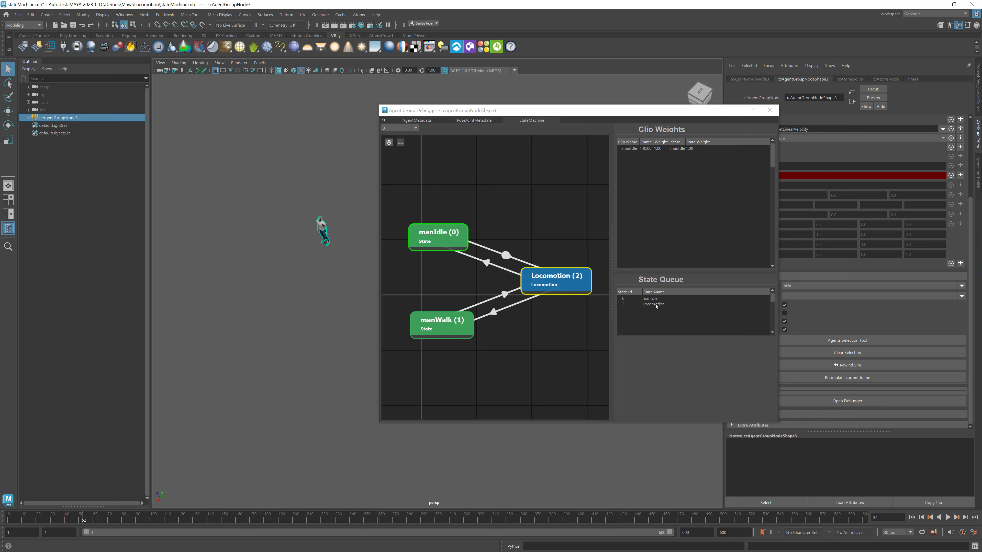
left_click(965, 517)
left_click(965, 517)
left_click(965, 517)
left_click(965, 517)
left_click(965, 517)
left_click(964, 517)
left_click(965, 517)
left_click(964, 517)
left_click(965, 518)
left_click(964, 517)
left_click(965, 518)
left_click(965, 517)
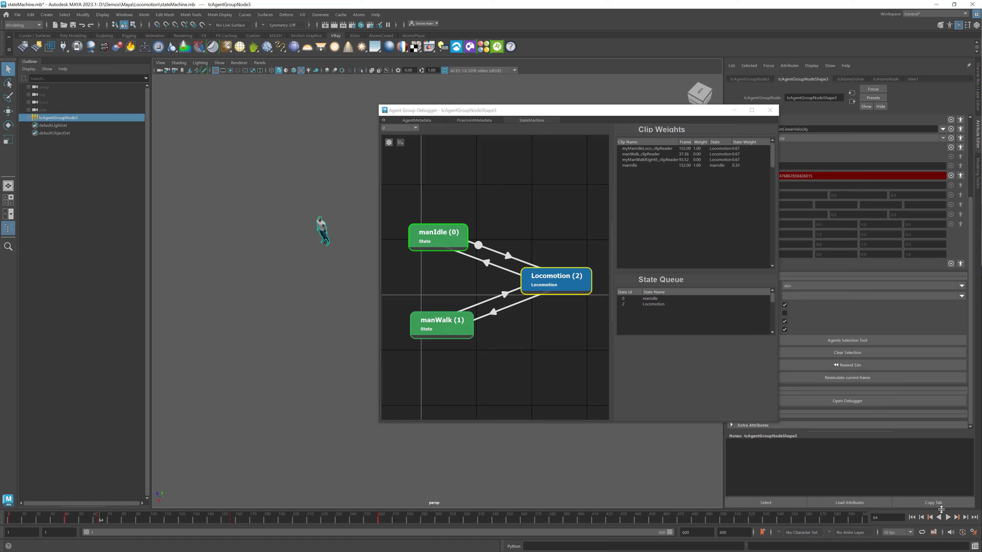
left_click(965, 518)
left_click(965, 517)
left_click(964, 517)
left_click(965, 517)
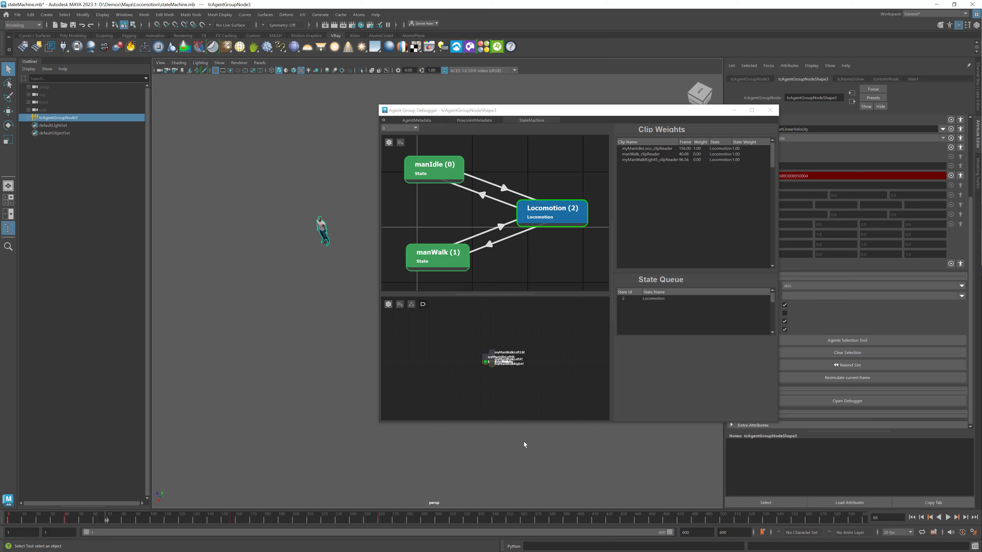
- Play the simulation on to examine the locomotion graph blending and the switch to manWalk, and close the debugger
scroll(501, 354, "up", 5)
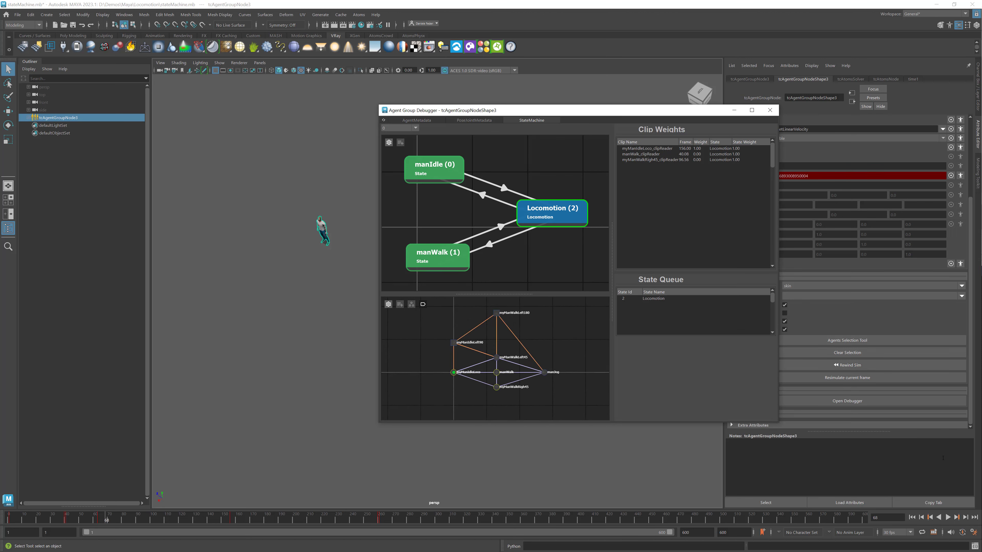
left_click(947, 517)
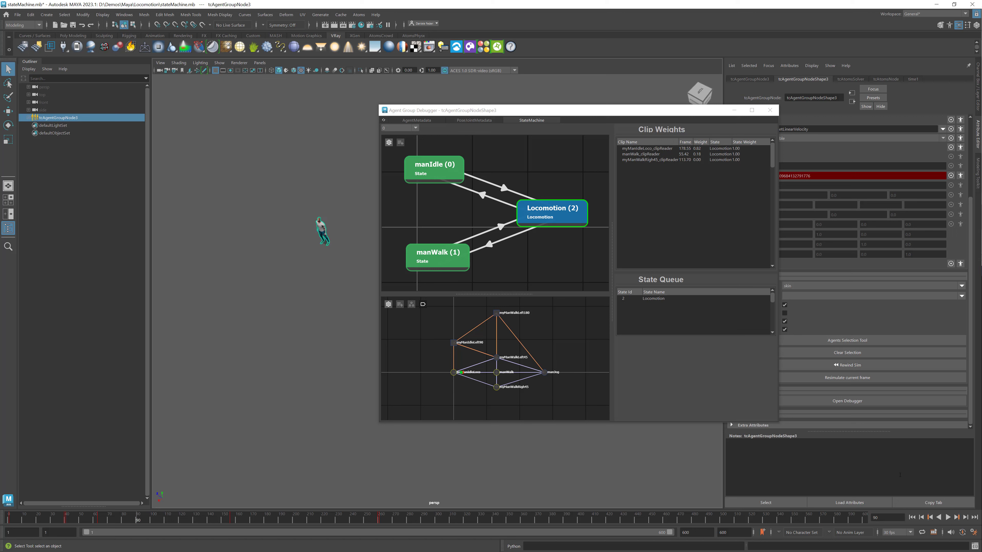
left_click(950, 518)
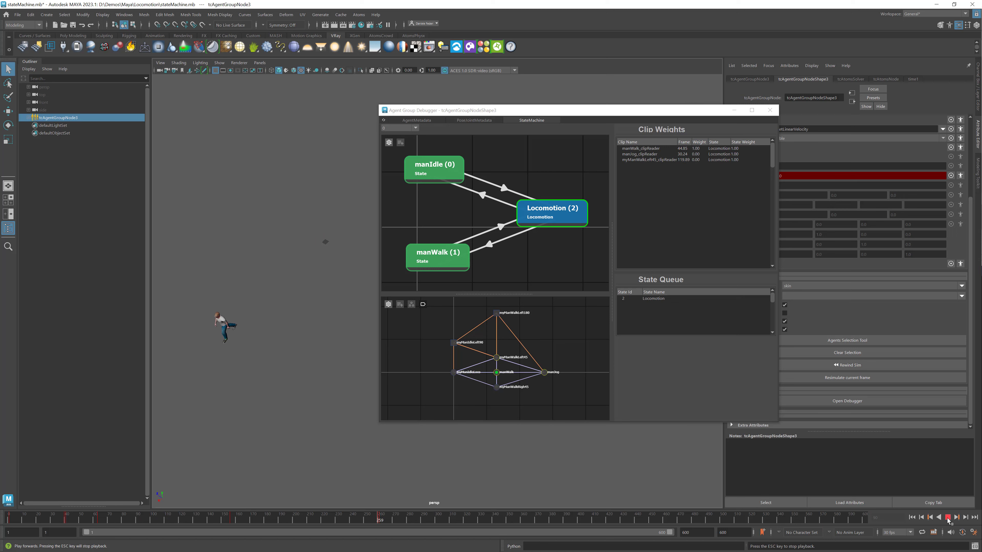
left_click(947, 518)
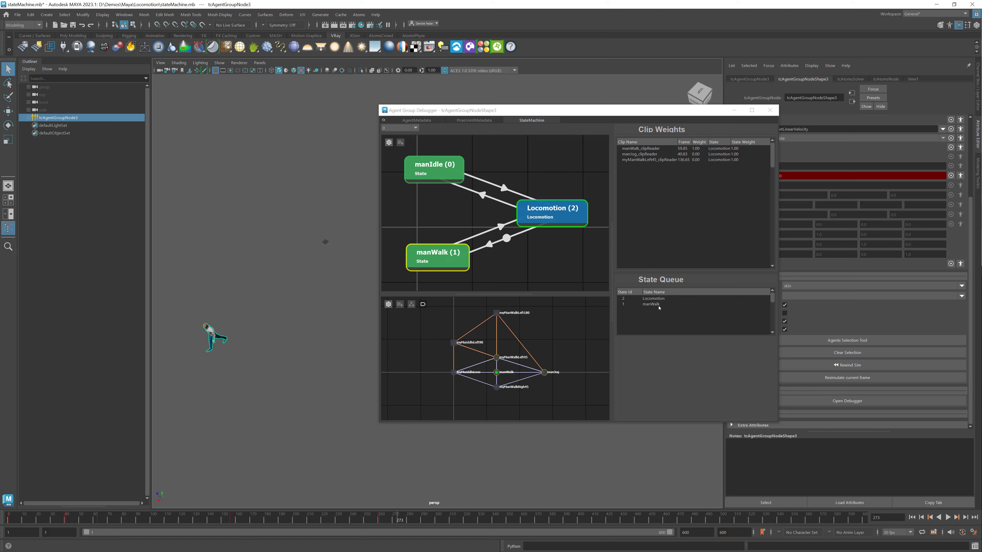
left_click(947, 518)
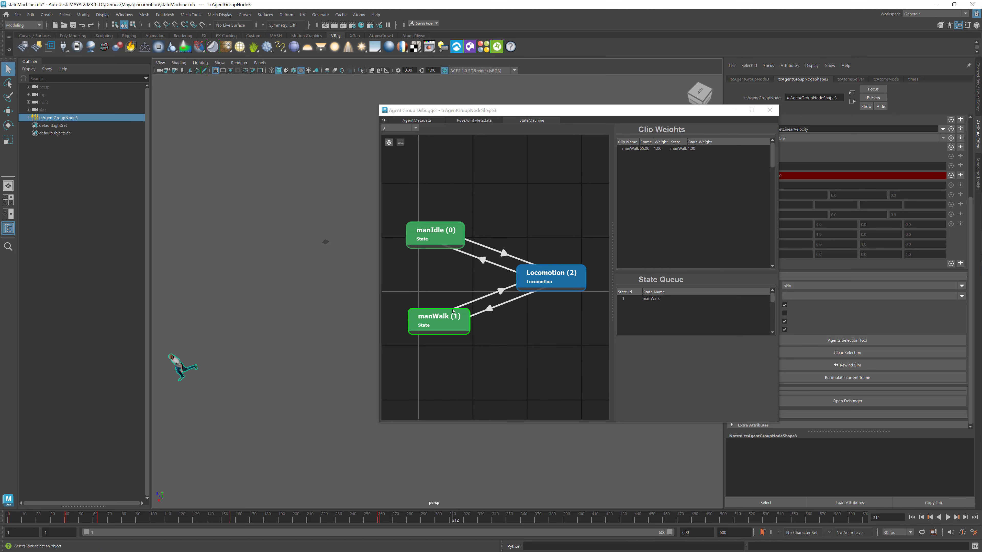
left_click(769, 110)
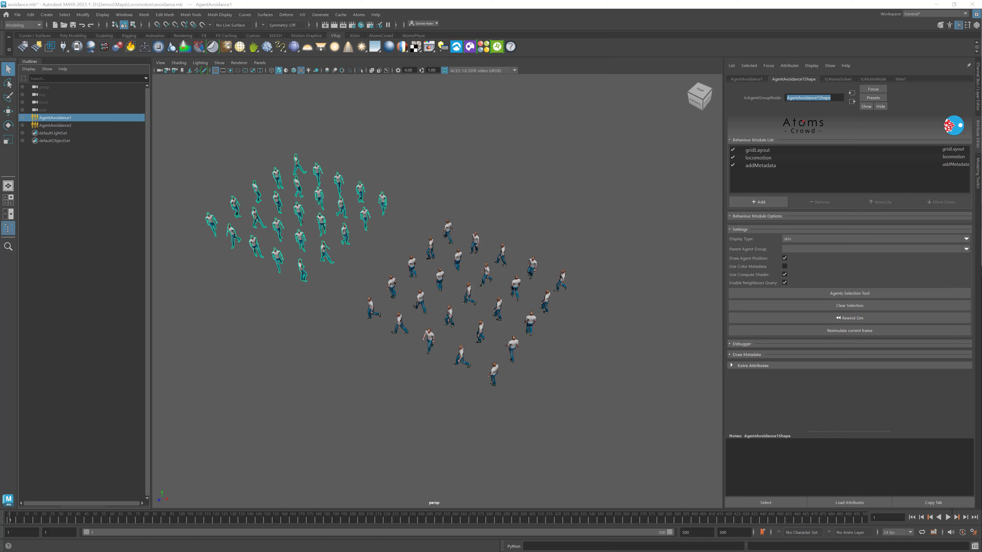
- Play the avoidance scene to watch both agent groups cross without avoidance and rewind to the start
left_click(947, 517)
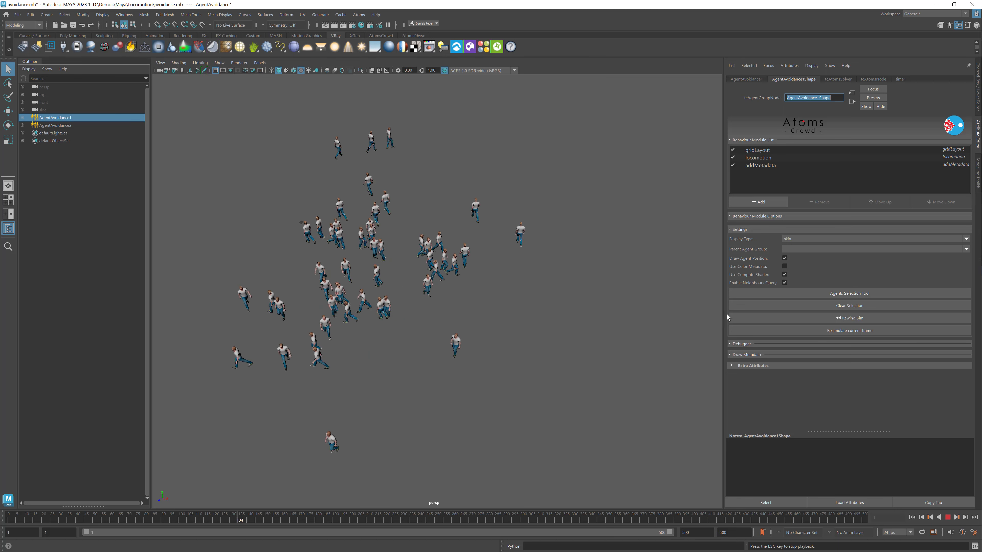
left_click(947, 518)
left_click(912, 517)
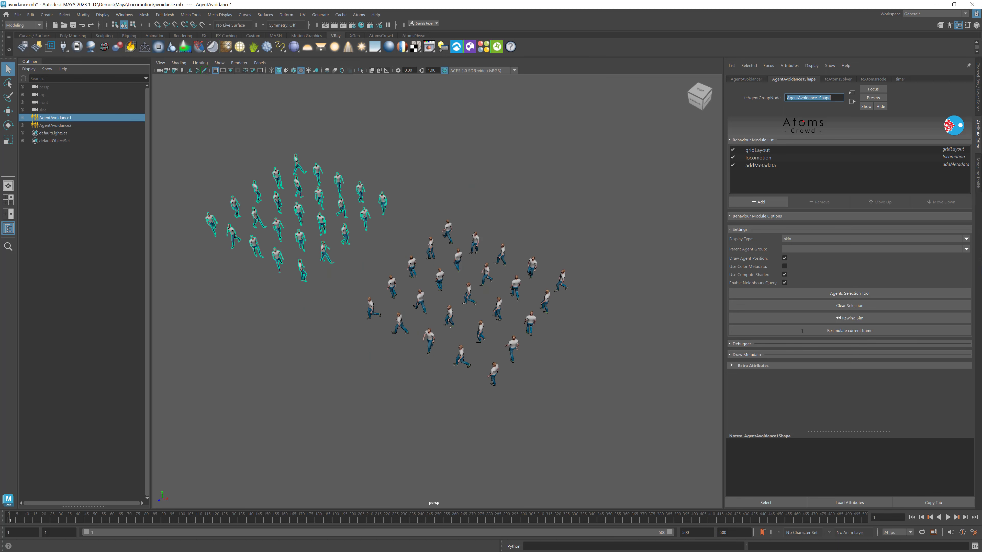
- Add an agentAvoidance module to the AgentAvoidance1 group and set its Max Turn Angle to 2
left_click(758, 202)
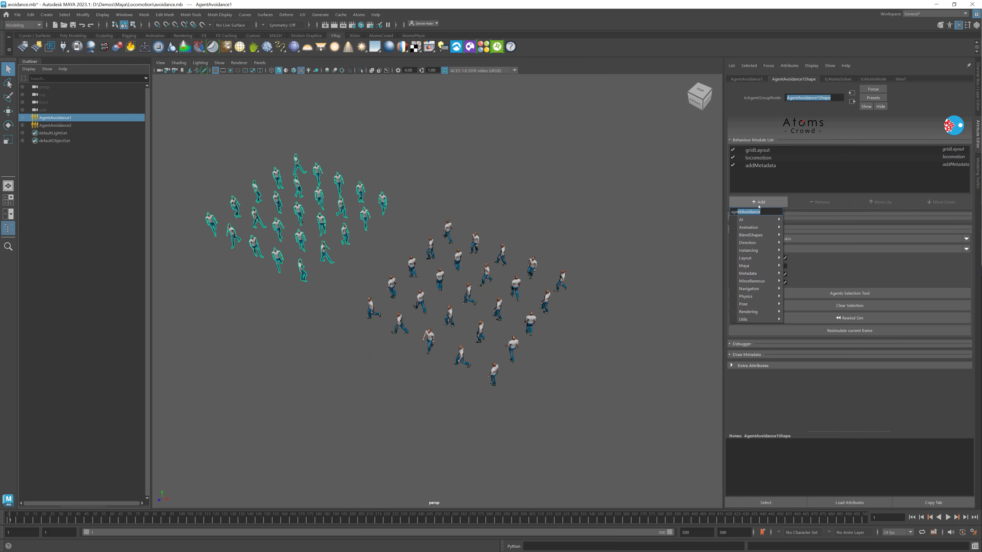
left_click(758, 206)
left_click(760, 173)
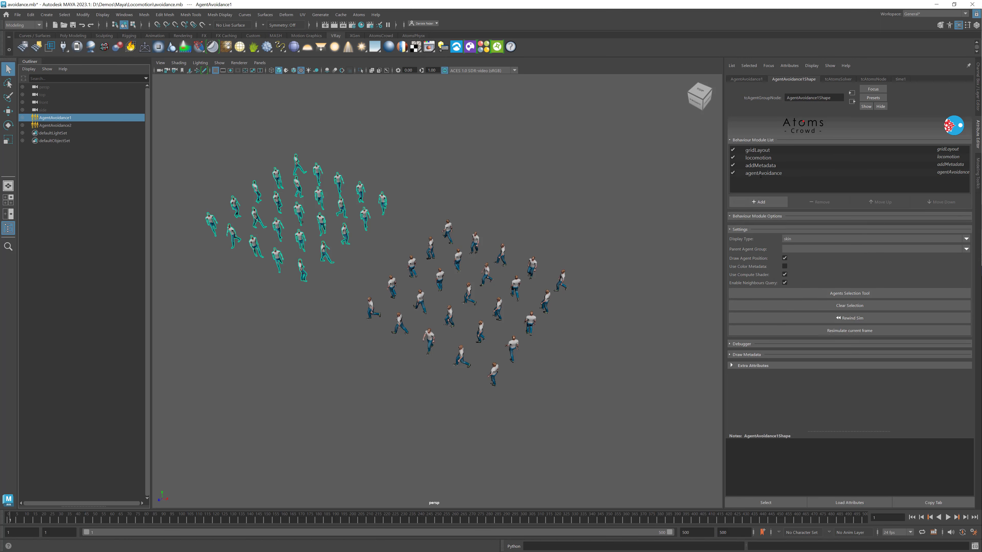
double_click(805, 282)
type("2")
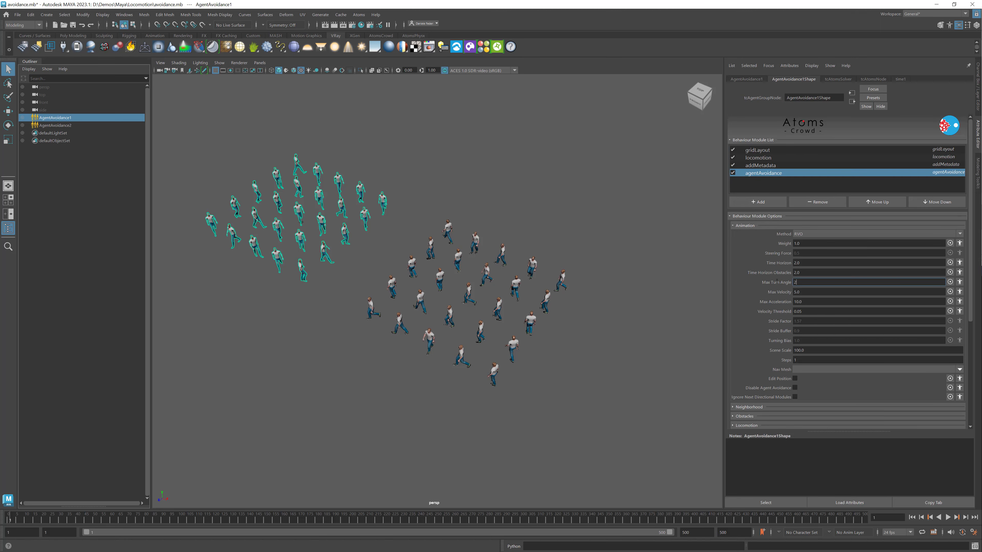
key("Tab")
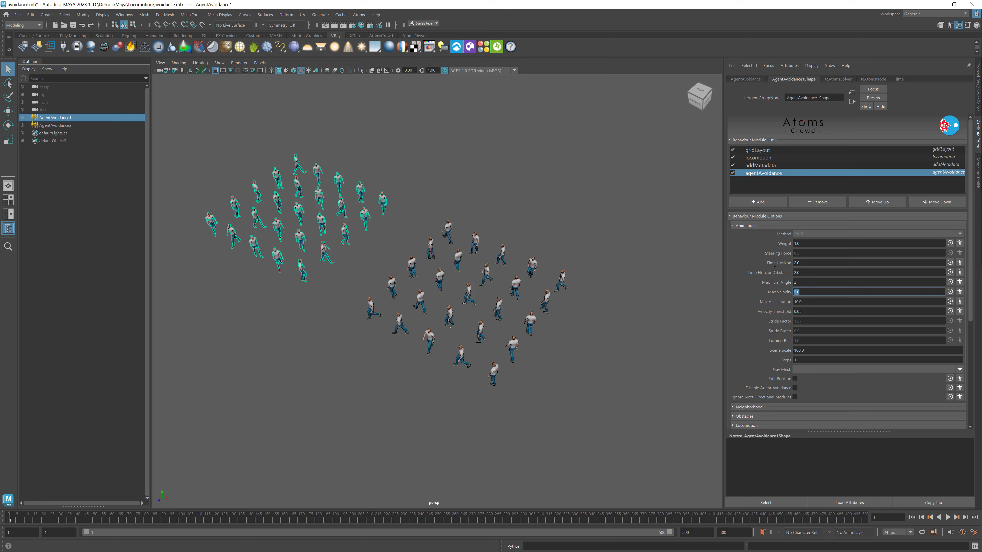
- In the Neighborhood settings of AgentAvoidance1's agentAvoidance module, add AgentAvoidance2Shape as an agent group to avoid
scroll(846, 309, "down", 2)
left_click(773, 376)
left_click(784, 385)
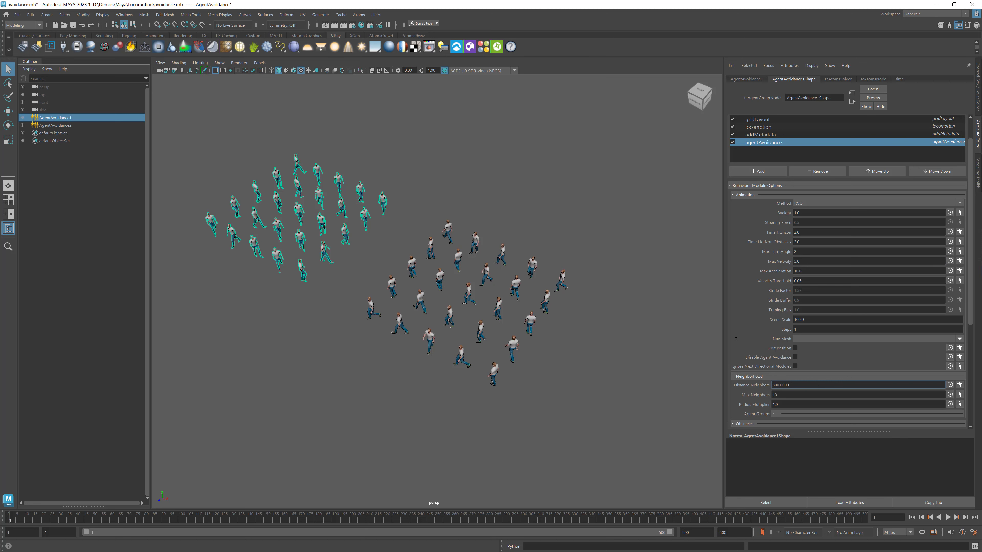
scroll(736, 339, "down", 3)
left_click(772, 337)
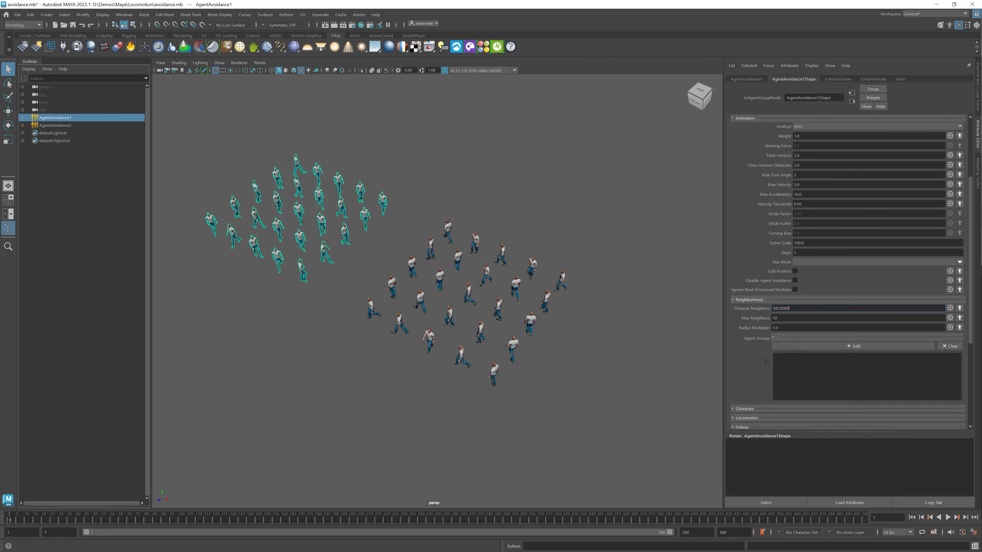
left_click(804, 345)
left_click(864, 357)
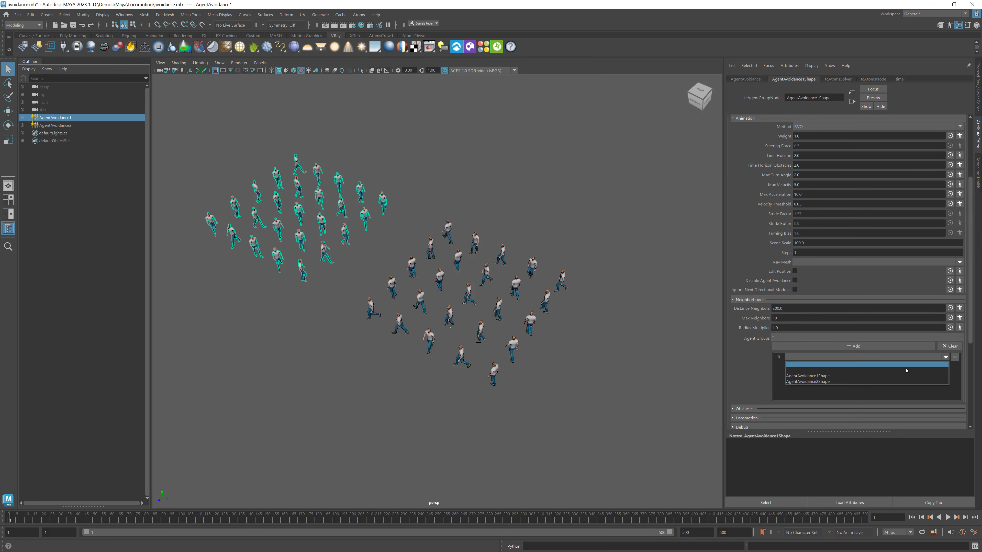
left_click(862, 381)
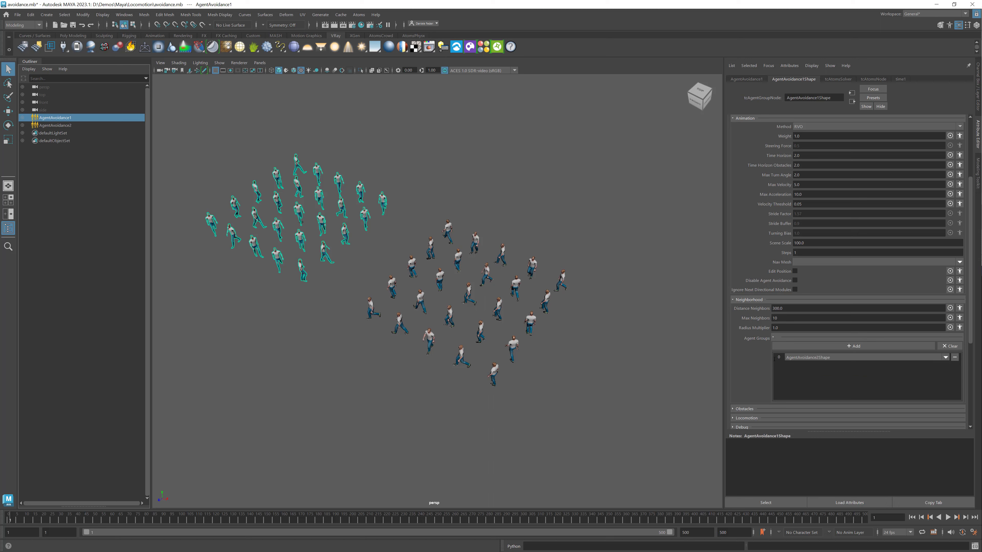
left_click(773, 338)
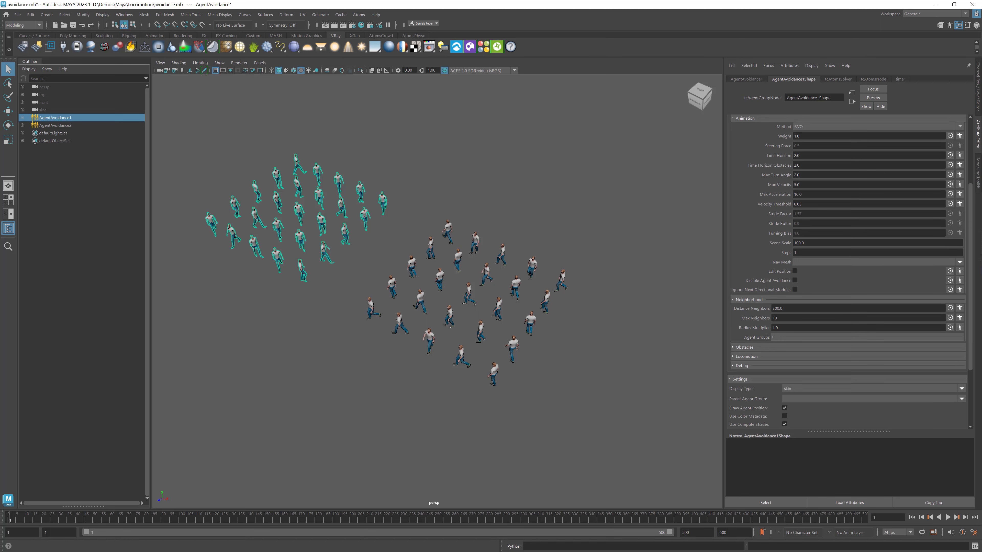
- In the same module's Locomotion settings, set Linear Velocity Max to 130 and Negative Linear Velocity Max to 0
left_click(816, 356)
scroll(817, 360, "down", 2)
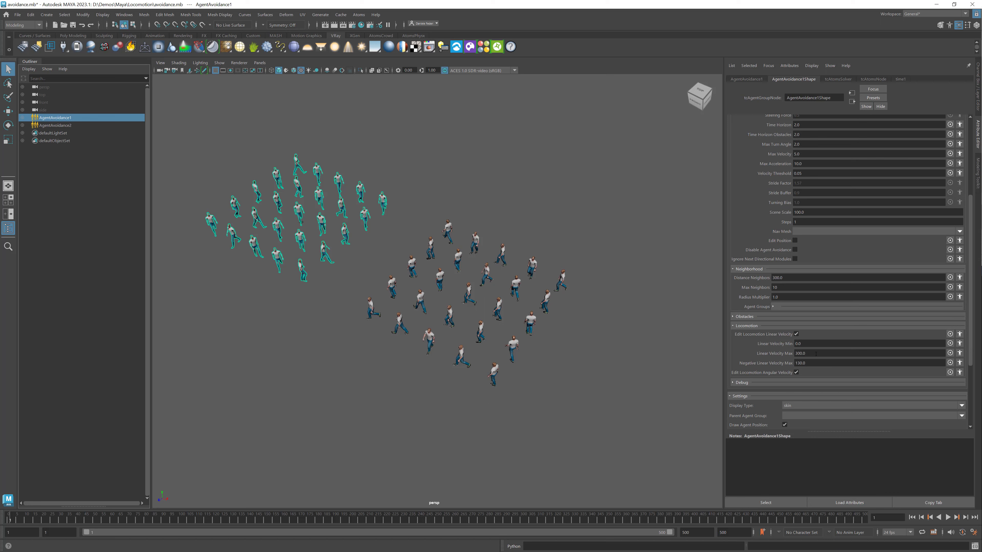
left_click(816, 353)
type("130")
left_click(816, 362)
double_click(832, 364)
type("0")
scroll(787, 326, "up", 5)
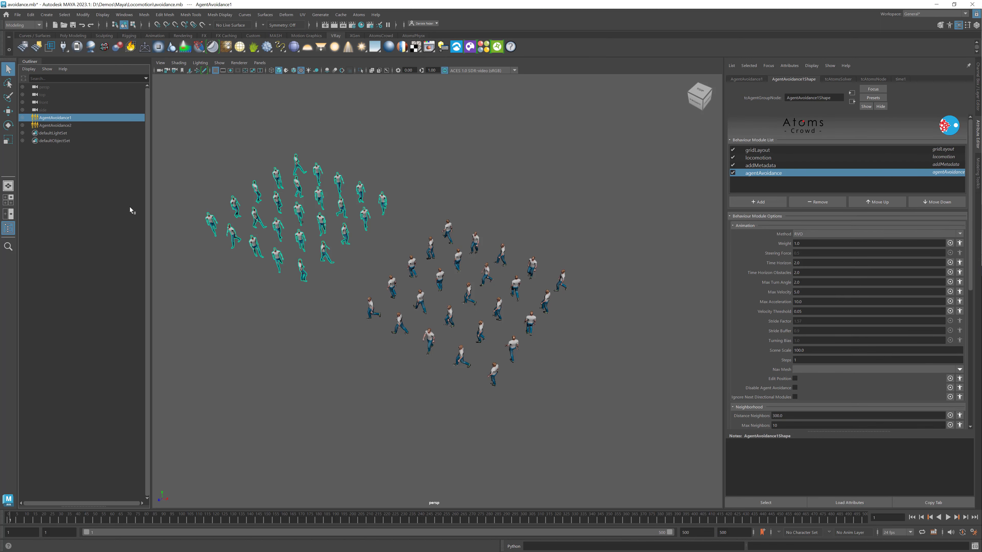
- Add an agentAvoidance module to the AgentAvoidance2 group and set its Max Turn Angle to 2
left_click(63, 128)
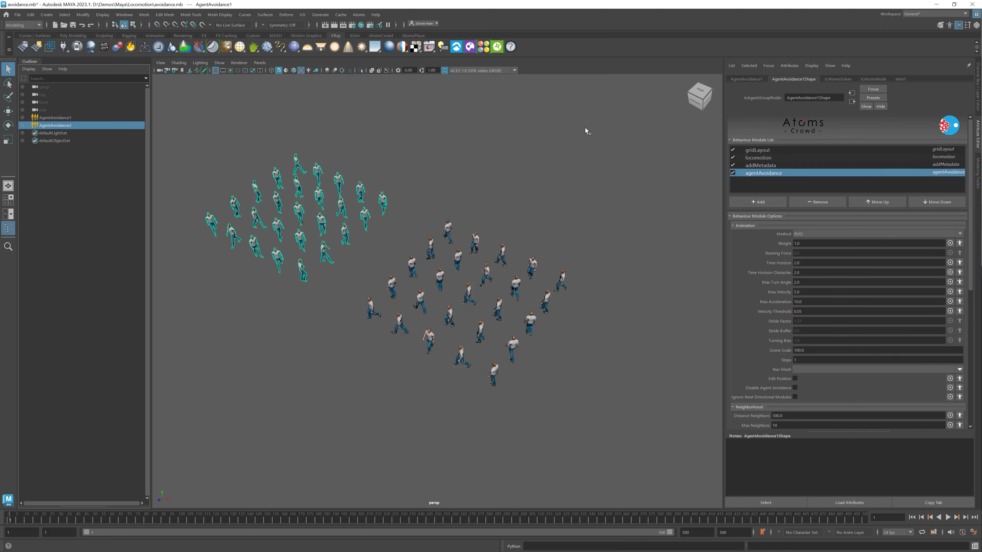
left_click(763, 204)
type("agentAvoidance")
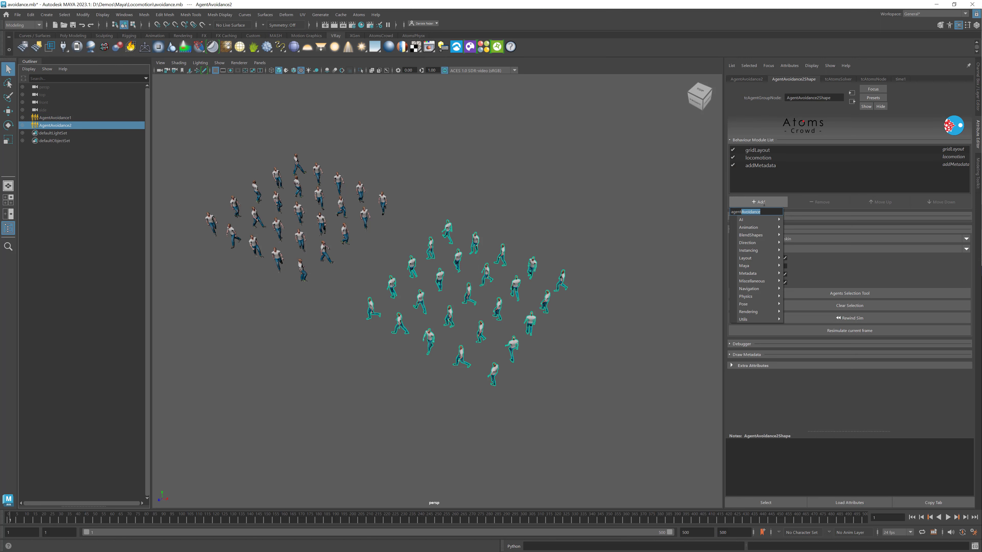
key("Return")
left_click(760, 173)
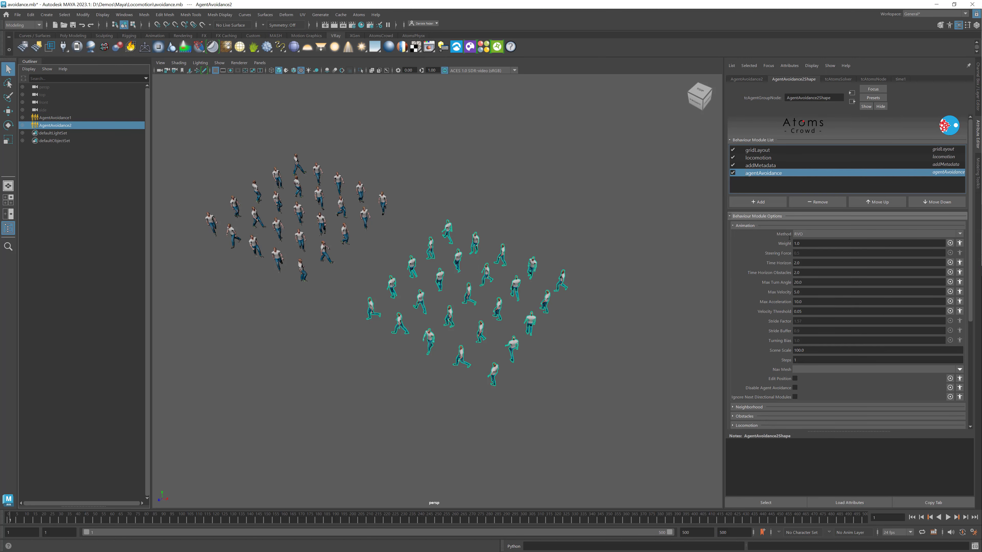
left_click_drag(805, 282, 773, 286)
type("2")
key("Tab")
- In the Neighborhood settings of AgentAvoidance2's agentAvoidance module, add AgentAvoidance1Shape as an agent group to avoid
scroll(772, 288, "down", 2)
scroll(772, 290, "down", 1)
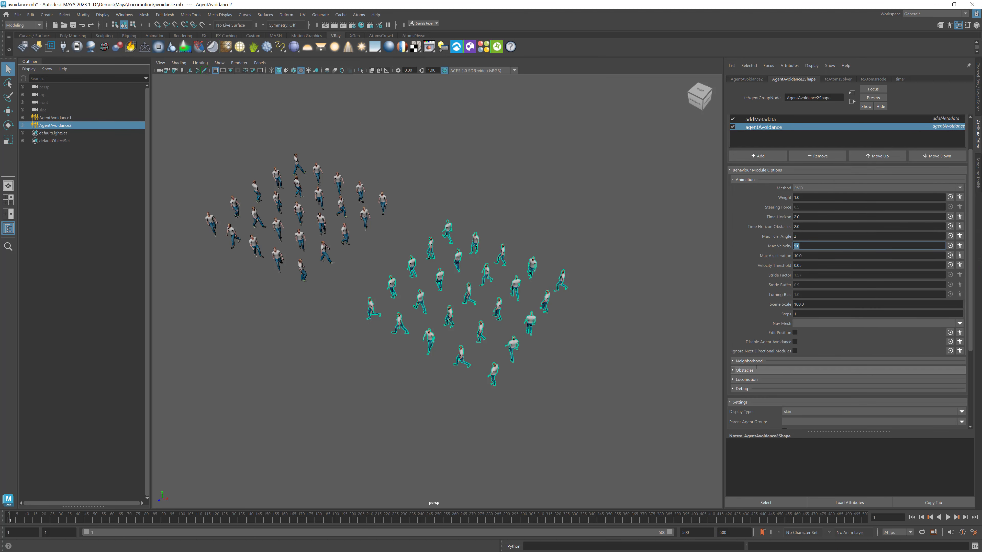
left_click(748, 361)
left_click(797, 370)
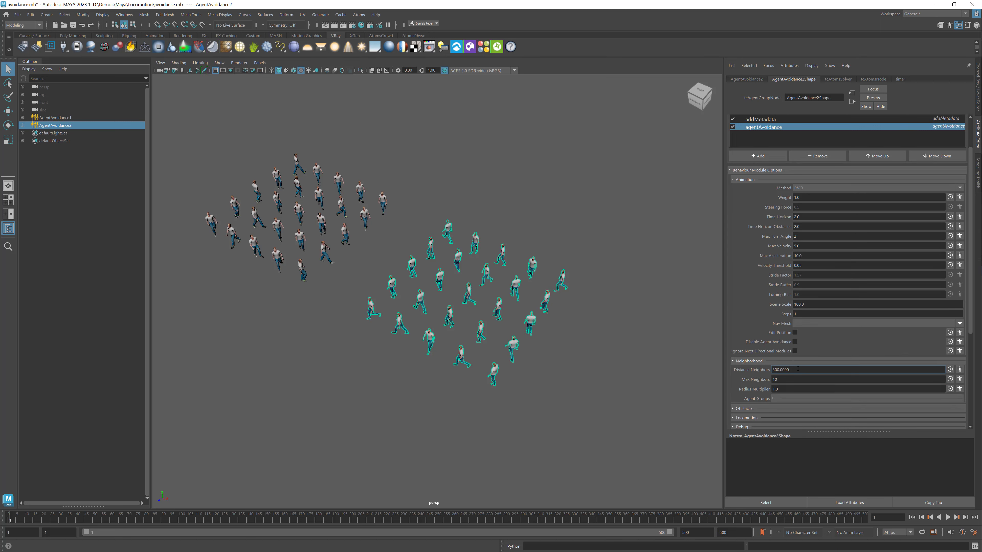
scroll(797, 369, "down", 2)
left_click(843, 354)
scroll(843, 341, "down", 2)
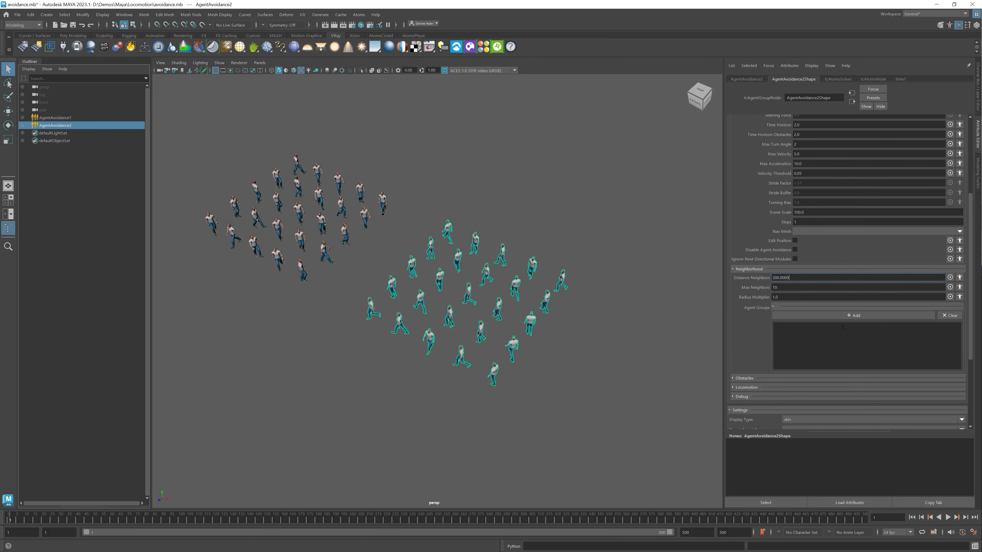
left_click(852, 316)
left_click(943, 326)
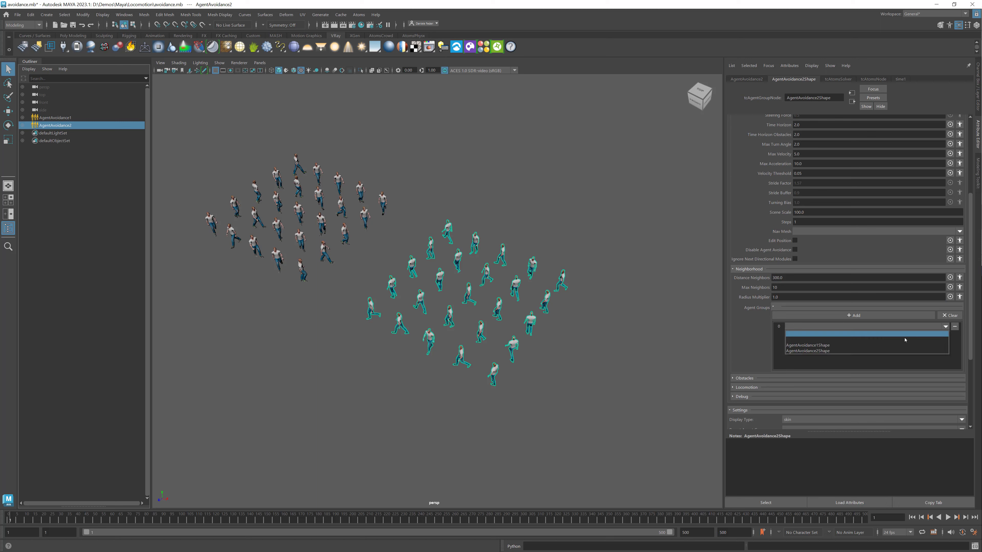
left_click(860, 345)
left_click(748, 269)
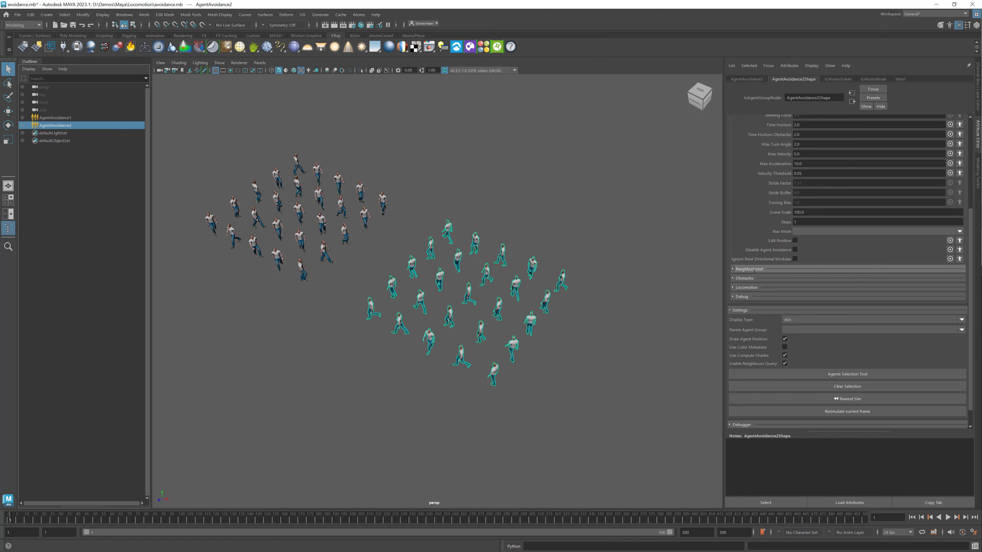
- In AgentAvoidance2's avoidance Locomotion settings, set Negative Linear Velocity Max to 0 and Linear Velocity Max to 130, and recheck the Neighborhood agent group
left_click(746, 287)
double_click(817, 325)
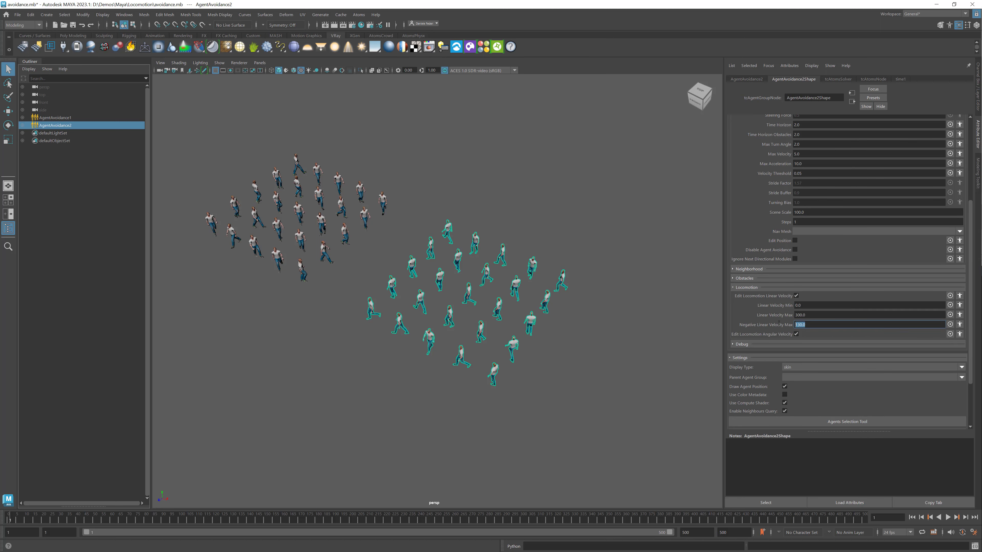
type("0")
double_click(810, 314)
type("1")
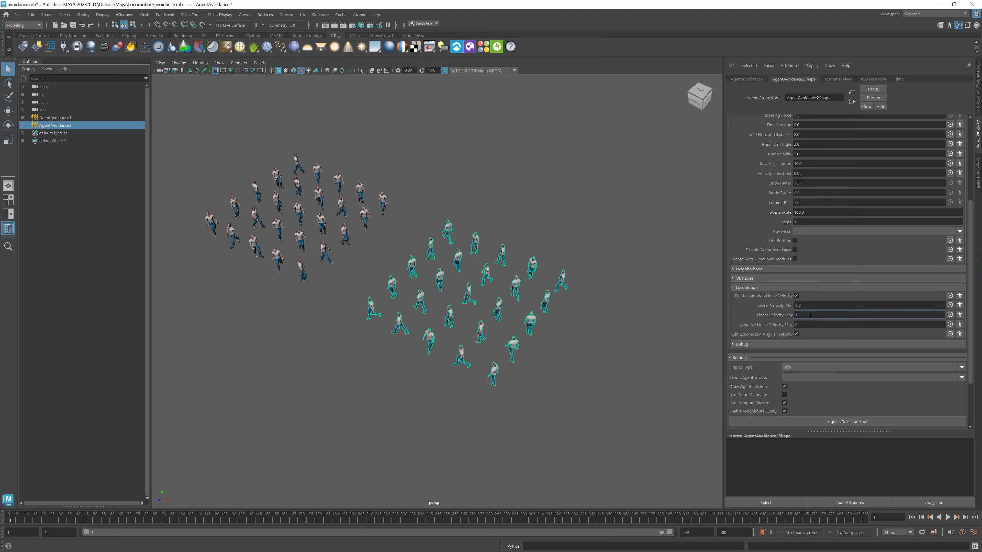
type("30")
key("Return")
scroll(751, 263, "up", 3)
left_click(748, 314)
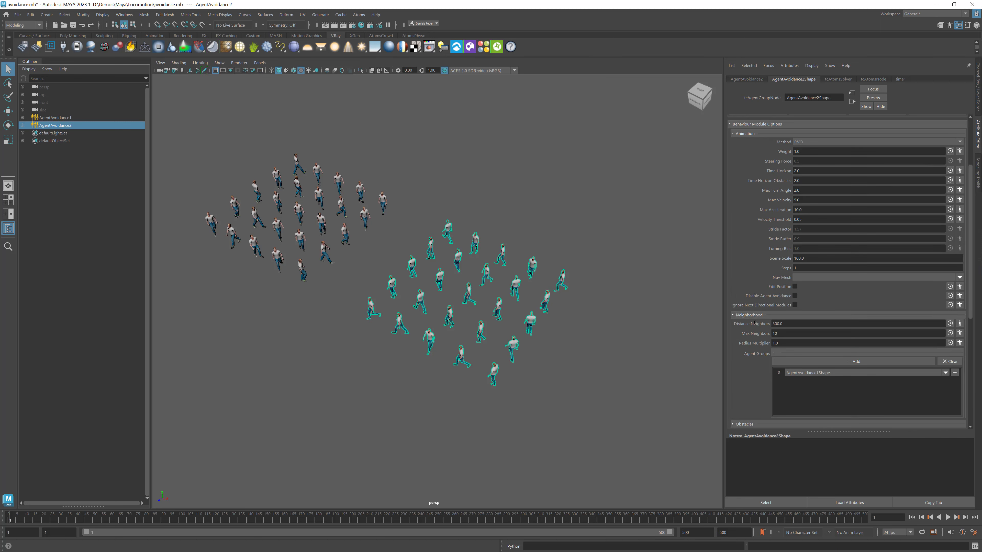
left_click(792, 352)
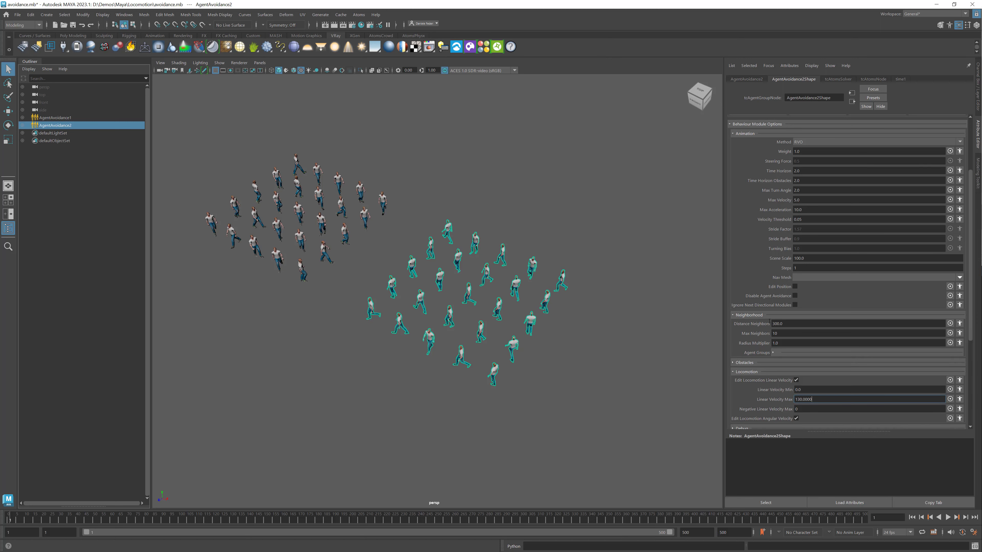
left_click(743, 315)
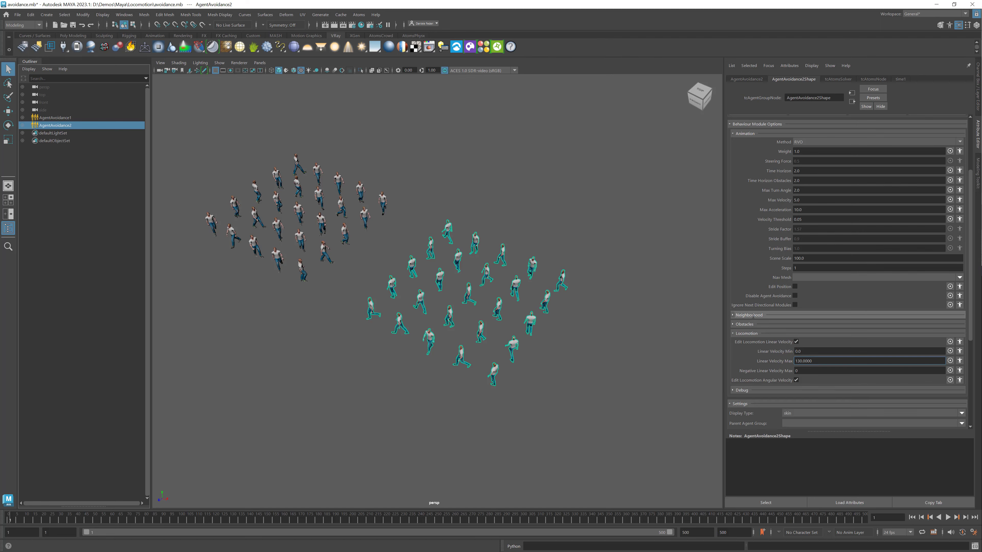
- Play the avoidance scene, rewind it and replay it to examine how the two agent groups steer around each other
left_click(947, 518)
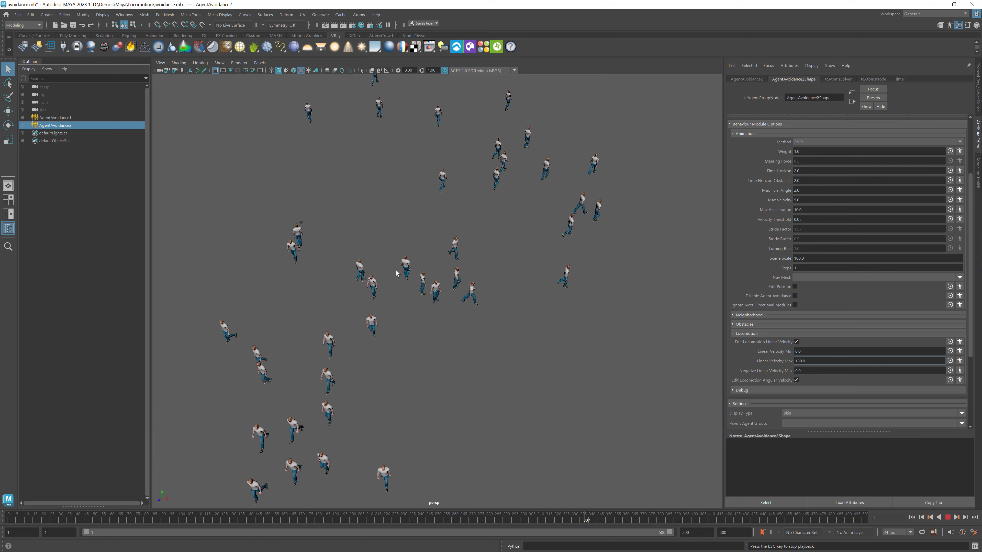
left_click(946, 517)
left_click(911, 517)
left_click(948, 517)
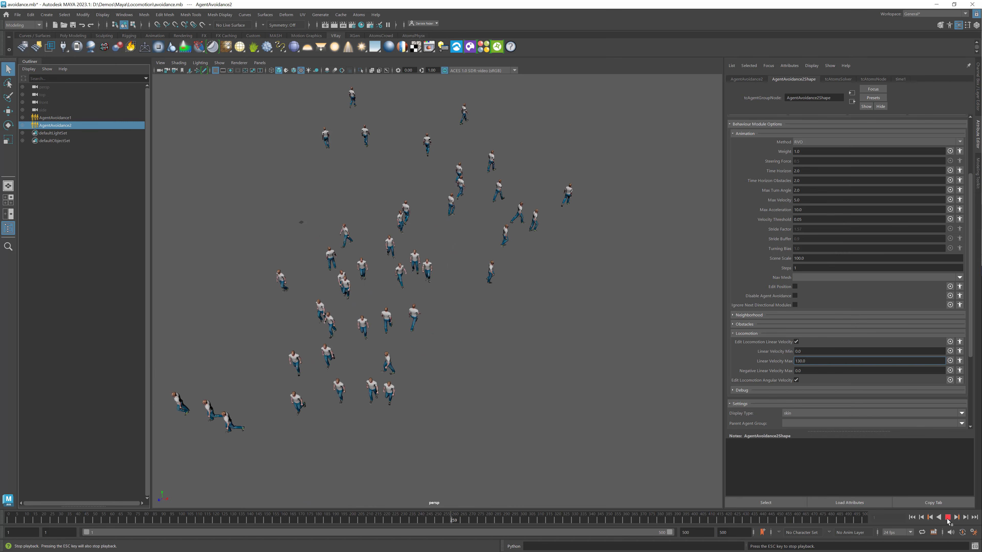
key("Escape")
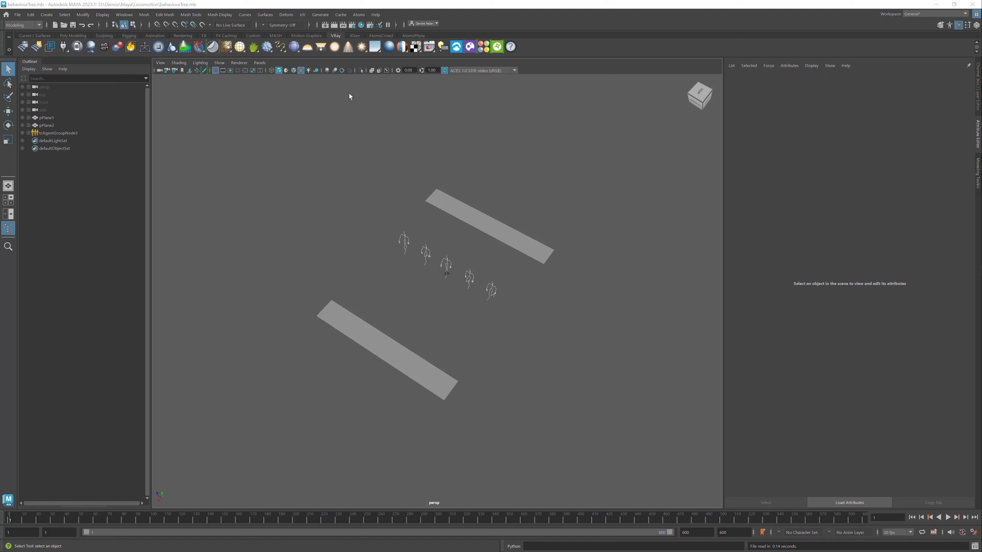
- Play the behaviourTree scene to watch the agents move past the plane, and stop the playback
left_click(340, 15)
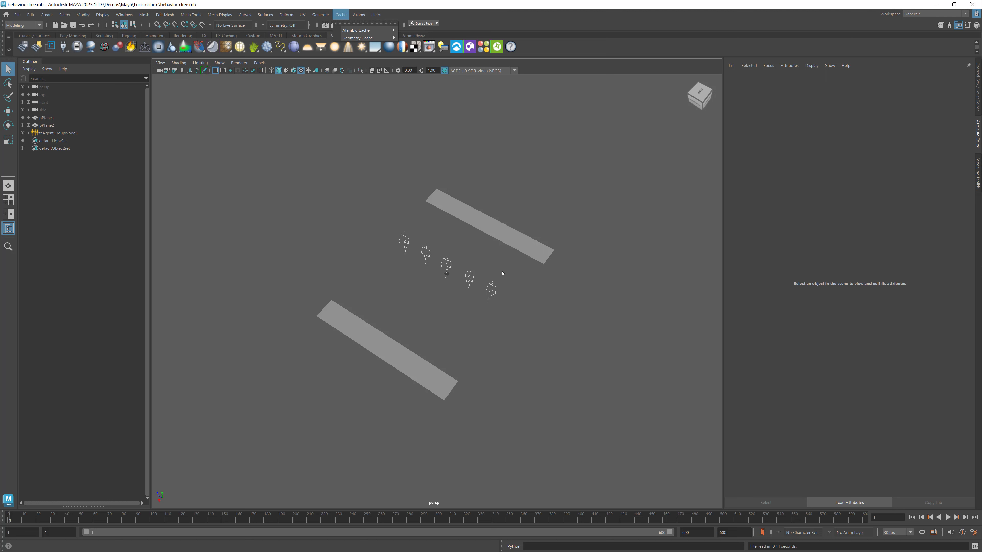
left_click(952, 517)
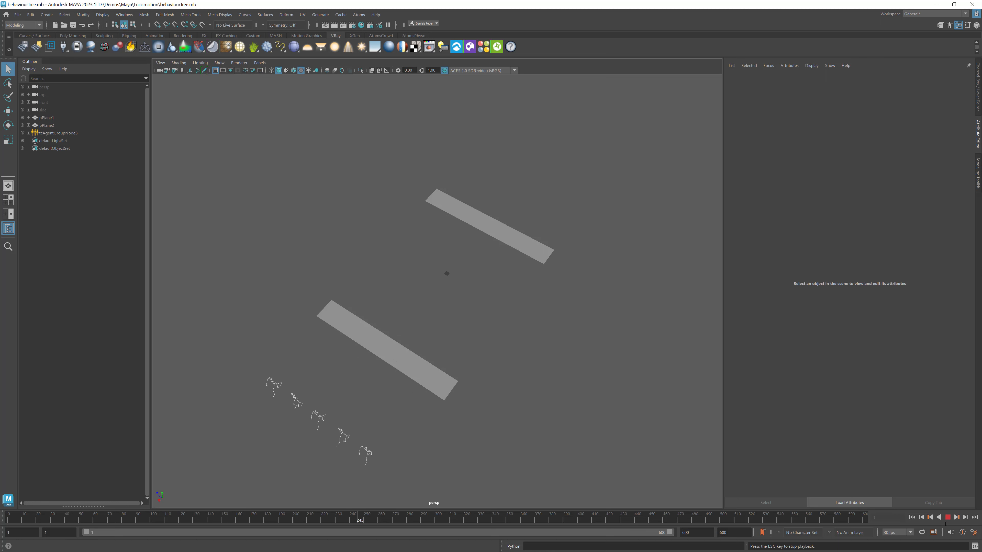
key("Escape")
- Review the locomotion and addMetadata module settings of the tcAgentGroupNode3 agent group
left_click(80, 133)
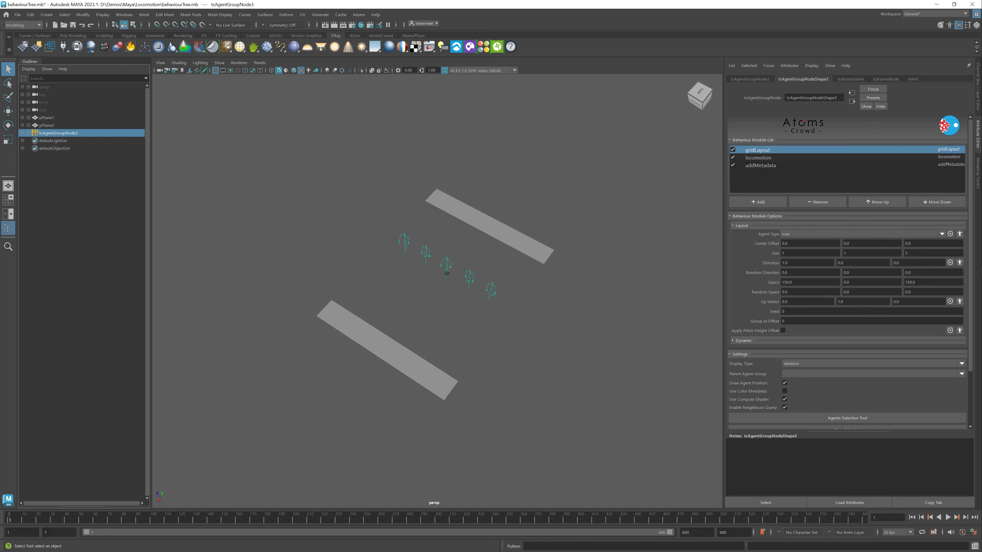
left_click(804, 158)
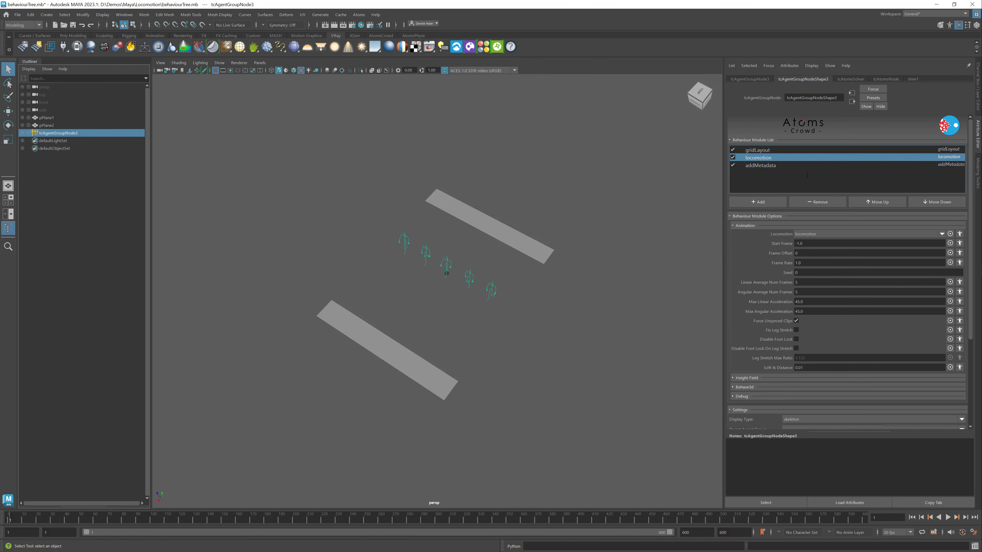
left_click(772, 167)
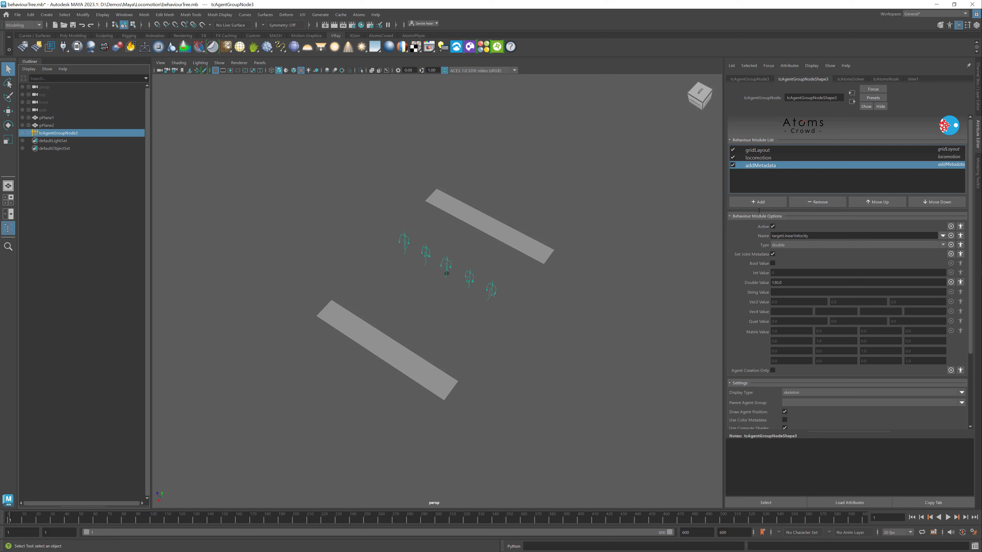
- Add a second addMetadata module to the agent group, named status, of type int and with Agent Creation Only enabled
left_click(753, 202)
type("addMetadata")
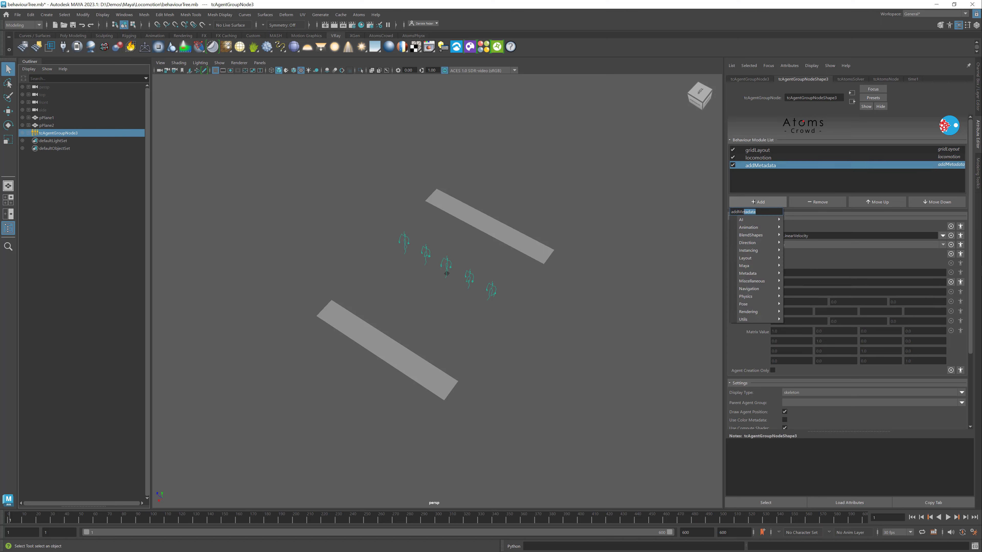
key("Return")
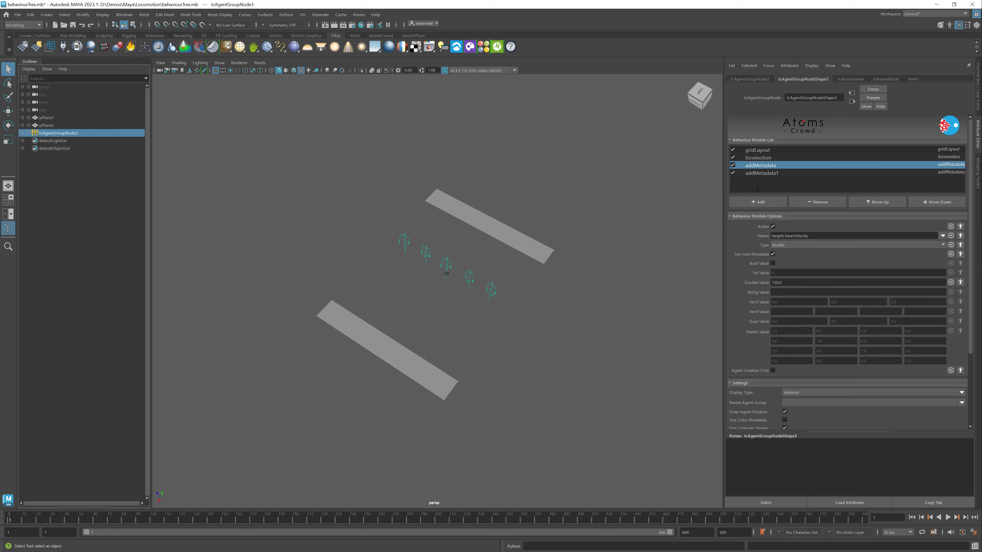
left_click(781, 236)
type("status")
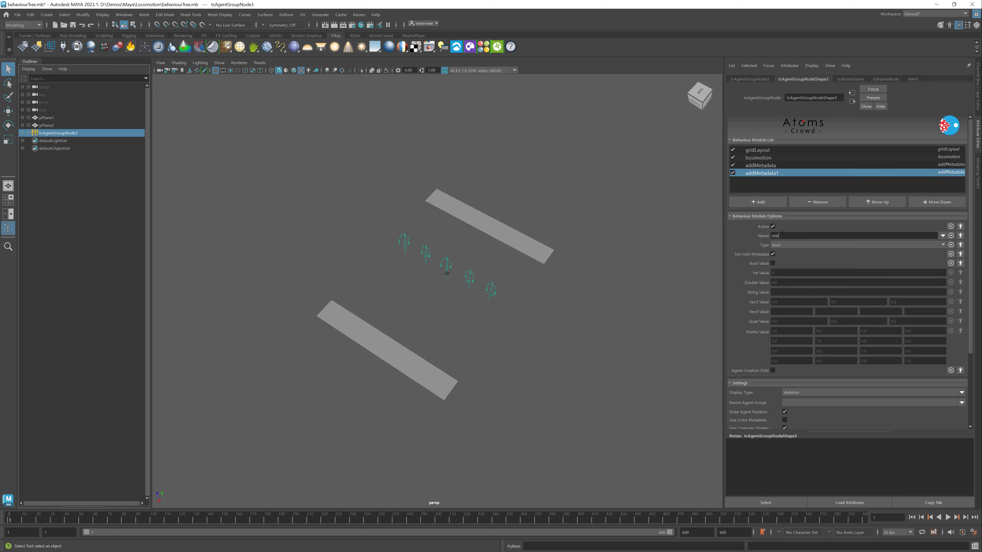
left_click(796, 244)
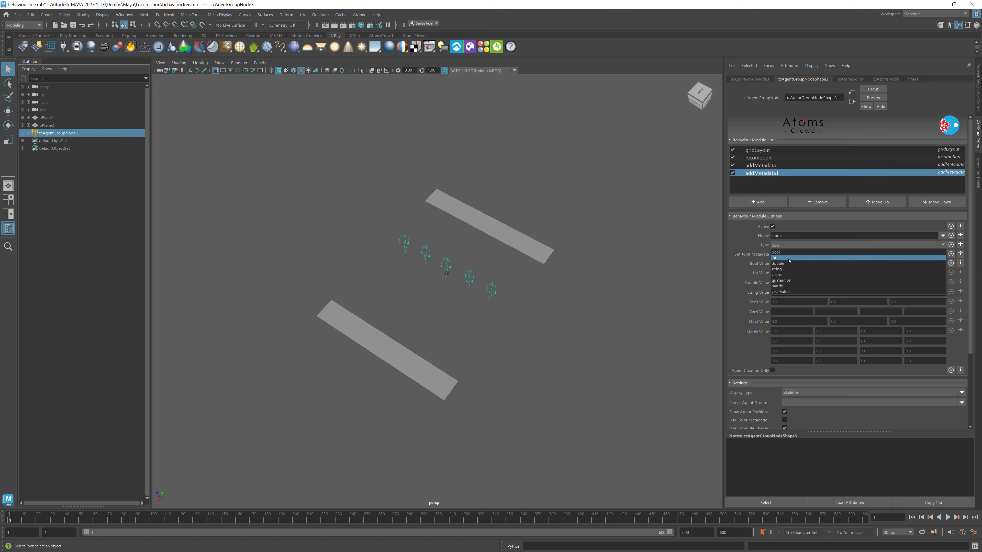
left_click(788, 265)
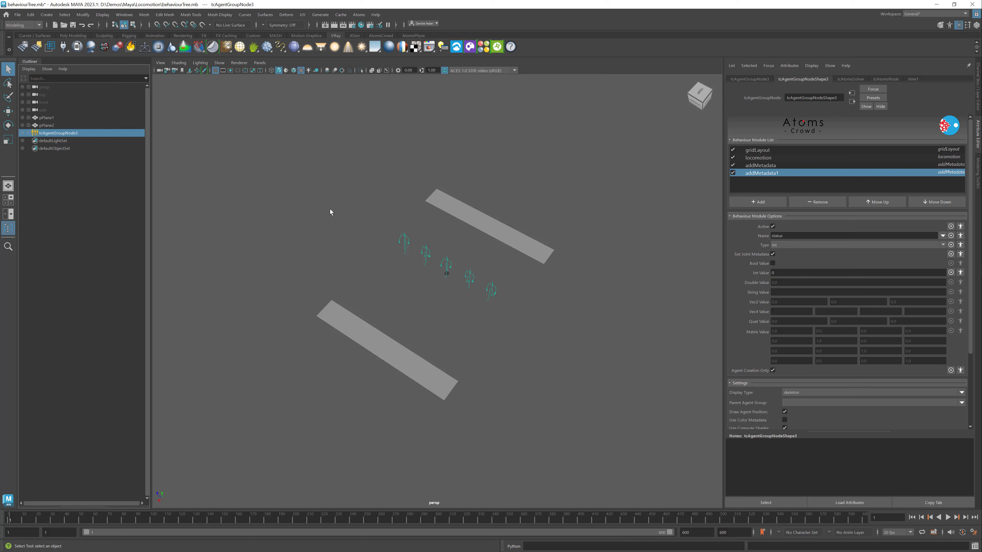
- Save the behaviourTree scene and open the Atoms UI at the behaviour trees editor
key("ctrl+s")
left_click(359, 14)
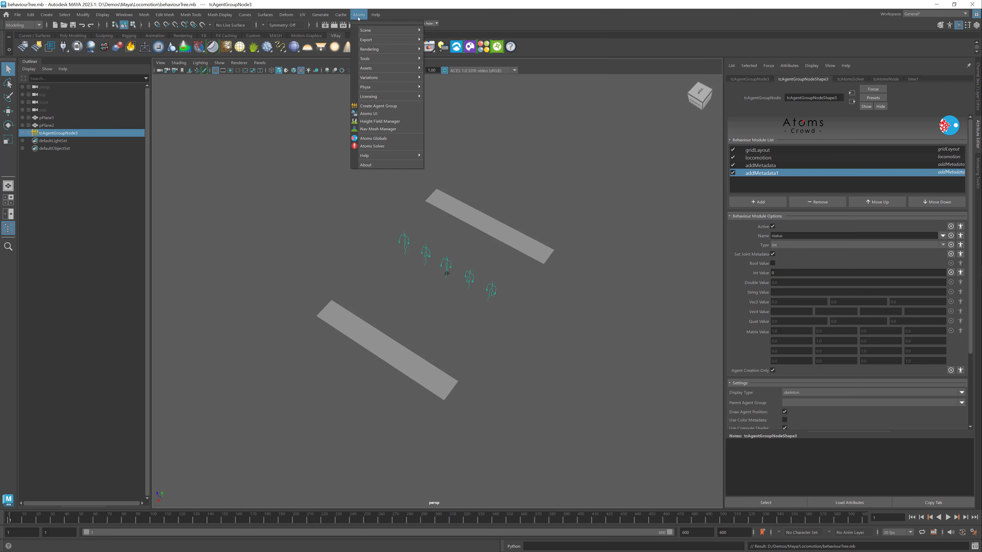
left_click(378, 113)
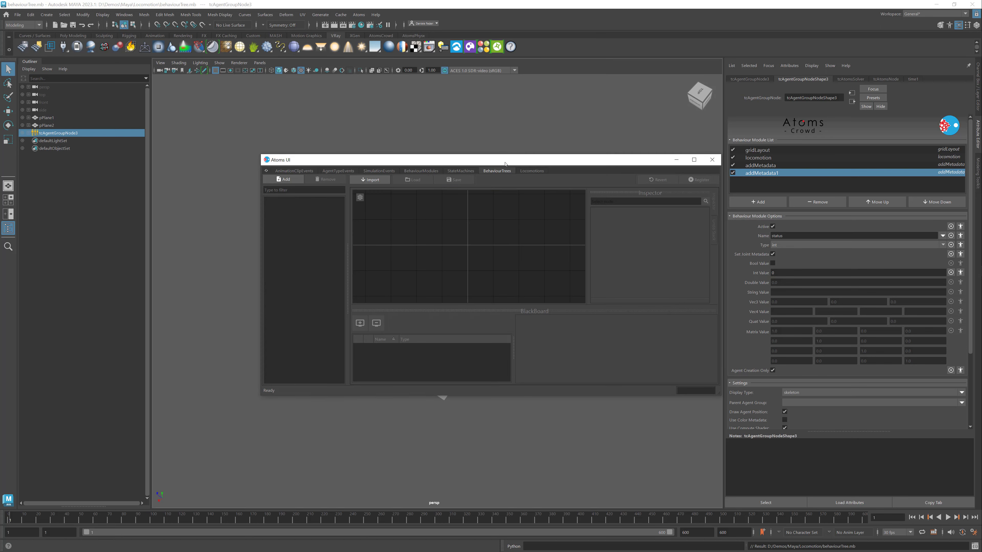
- Maximize the Atoms UI window, add a new behaviour tree and name it backAndForth
left_click_drag(505, 162, 456, 139)
double_click(457, 140)
left_click(73, 25)
left_click(58, 48)
double_click(57, 44)
left_click(58, 43)
key("ctrl+a")
type("backA")
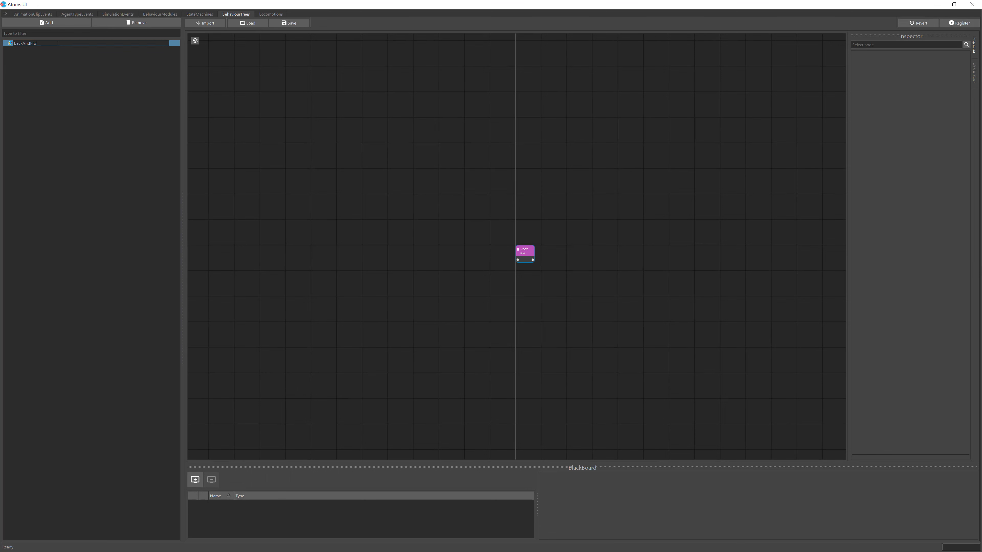
type("ndForth")
key("Return")
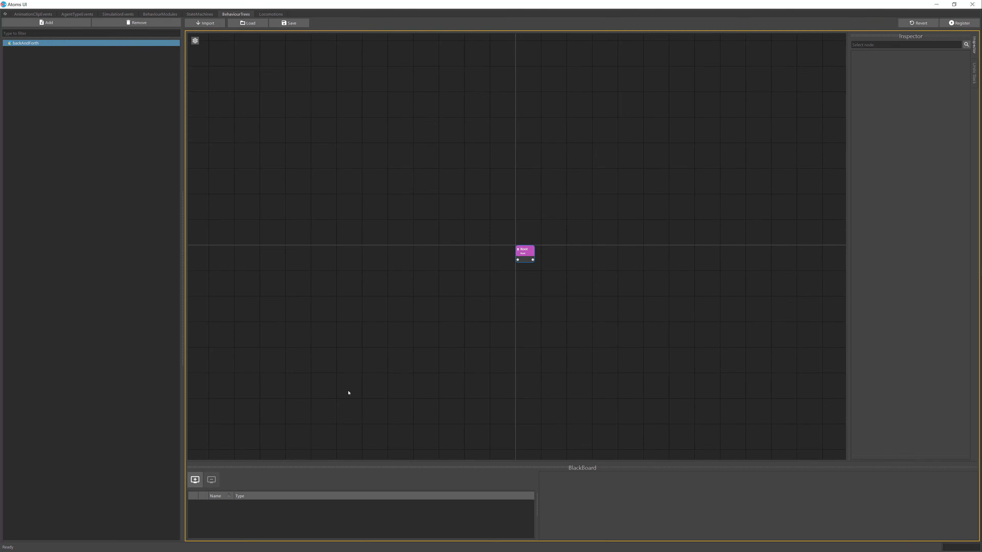
- Enlarge the BlackBoard area, add a key to it and name the key direction
left_click_drag(400, 463, 401, 299)
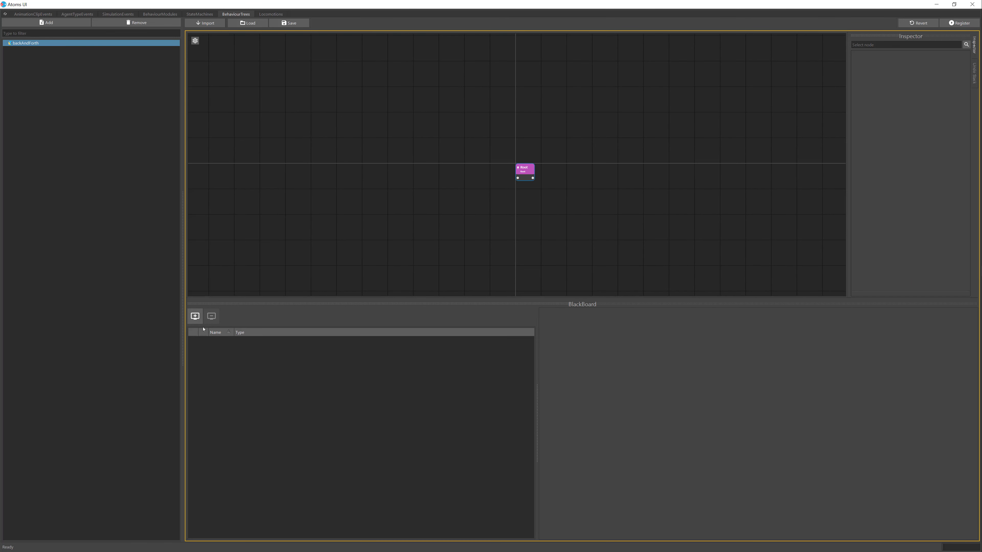
left_click(197, 319)
double_click(600, 316)
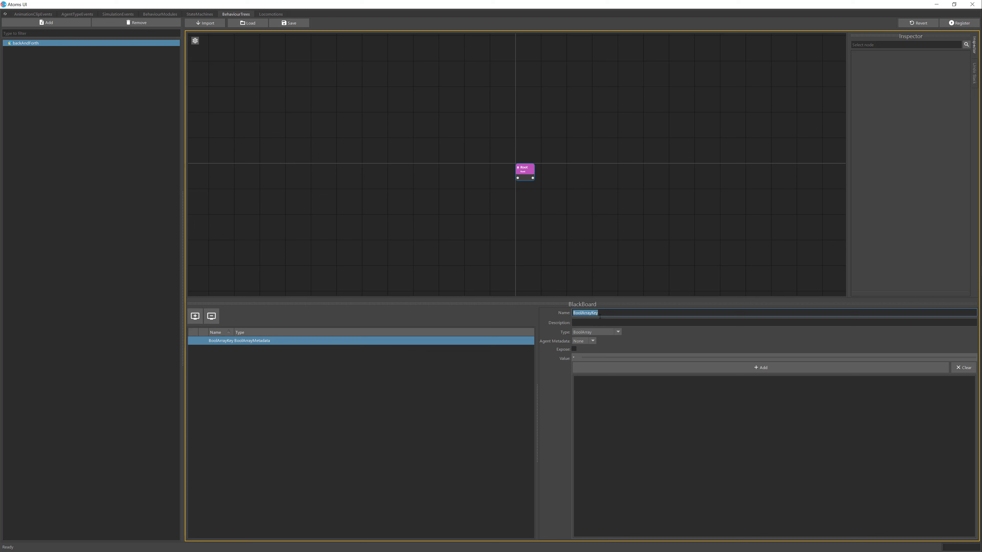
type("direction")
key("Return")
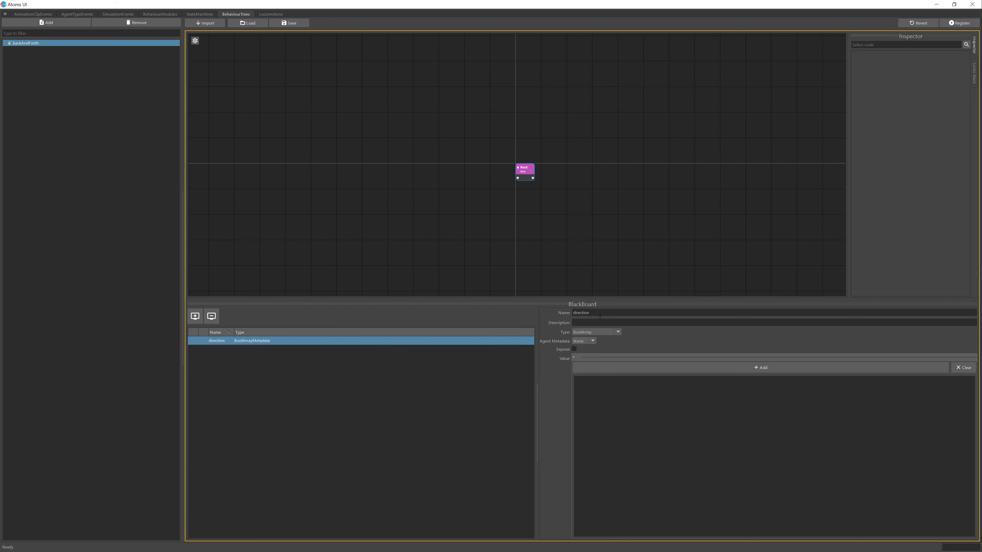
left_click(597, 332)
scroll(593, 382, "down", 5)
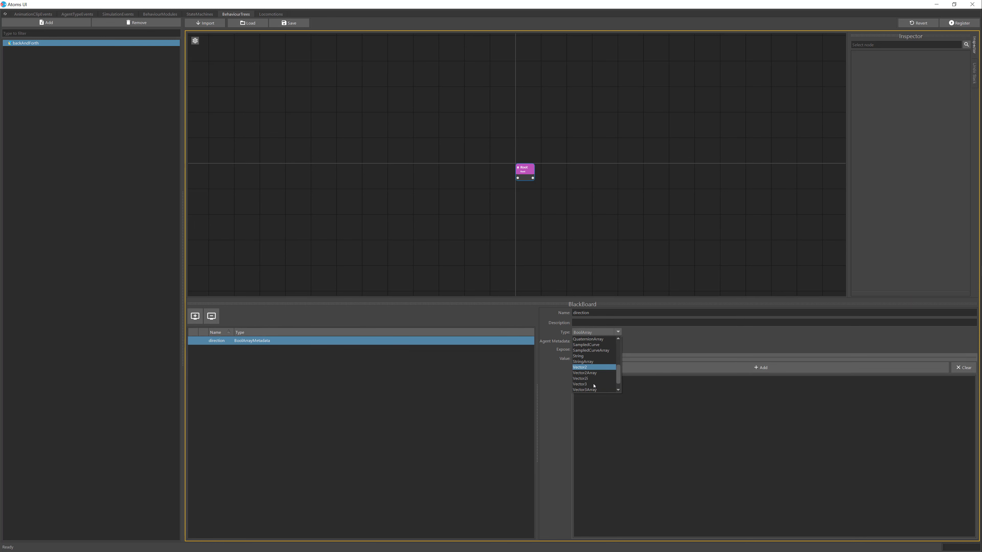
left_click(563, 326)
- Rename the blackboard key to position, set its type to Vector3 and its agent metadata to Link
double_click(583, 311)
type("position")
key("Return")
left_click(588, 333)
scroll(588, 347, "down", 5)
left_click(589, 373)
left_click(587, 342)
left_click(583, 354)
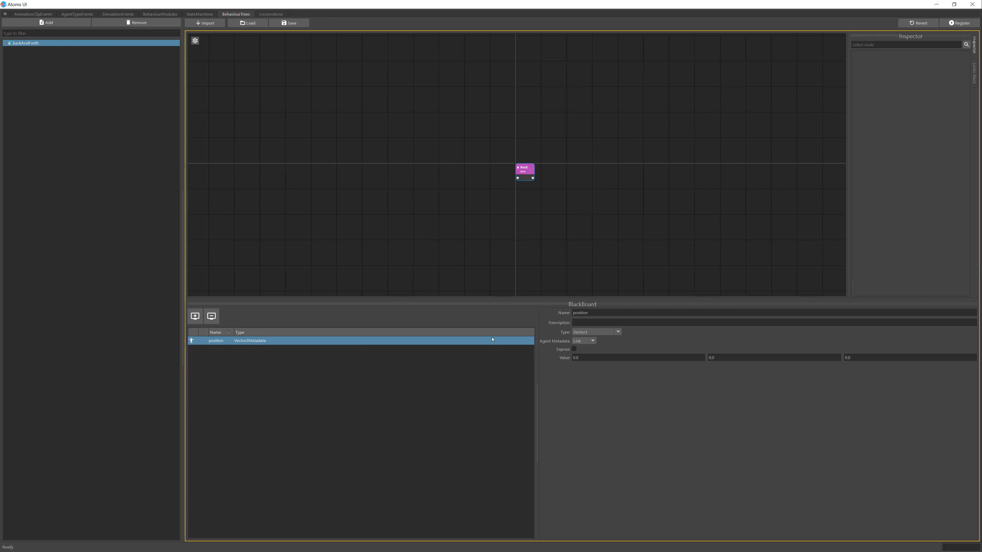
- Duplicate the position blackboard key and name the copy status, with type Vector3
right_click(267, 347)
left_click(294, 350)
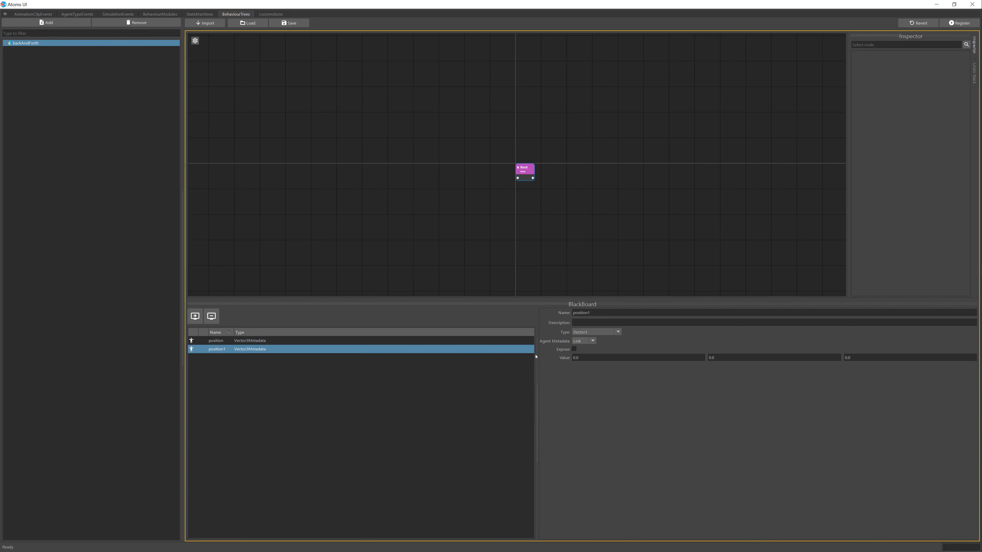
double_click(617, 314)
type("stat")
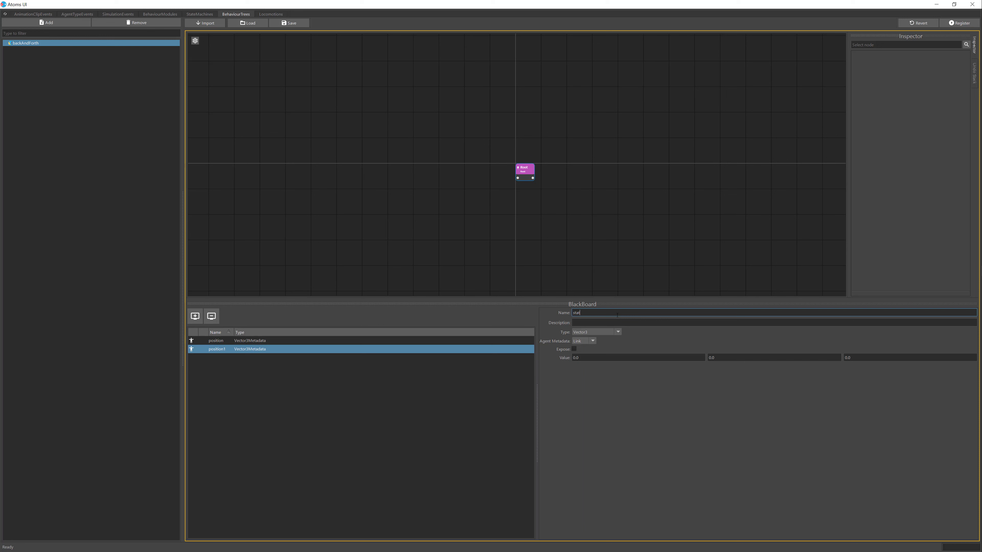
type("us")
left_click(609, 333)
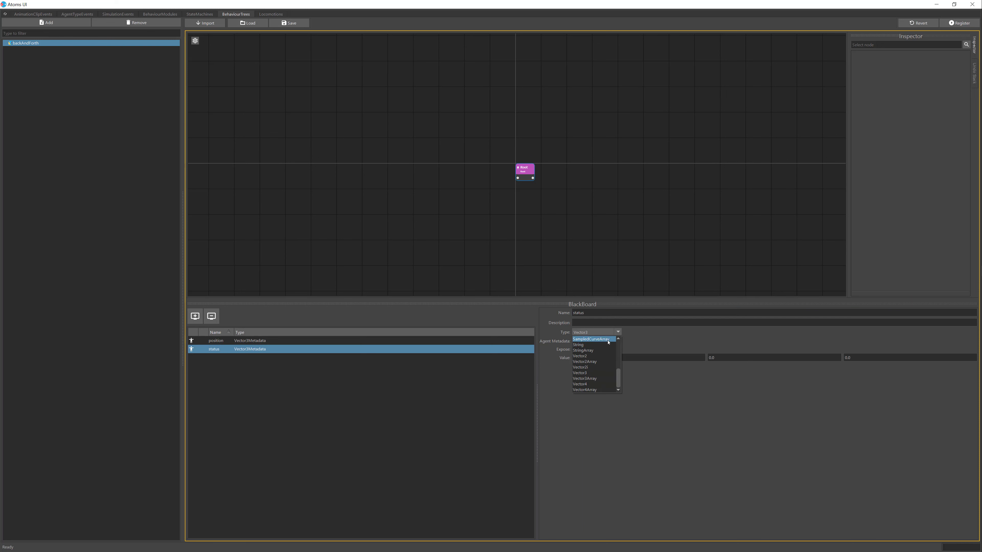
left_click(596, 372)
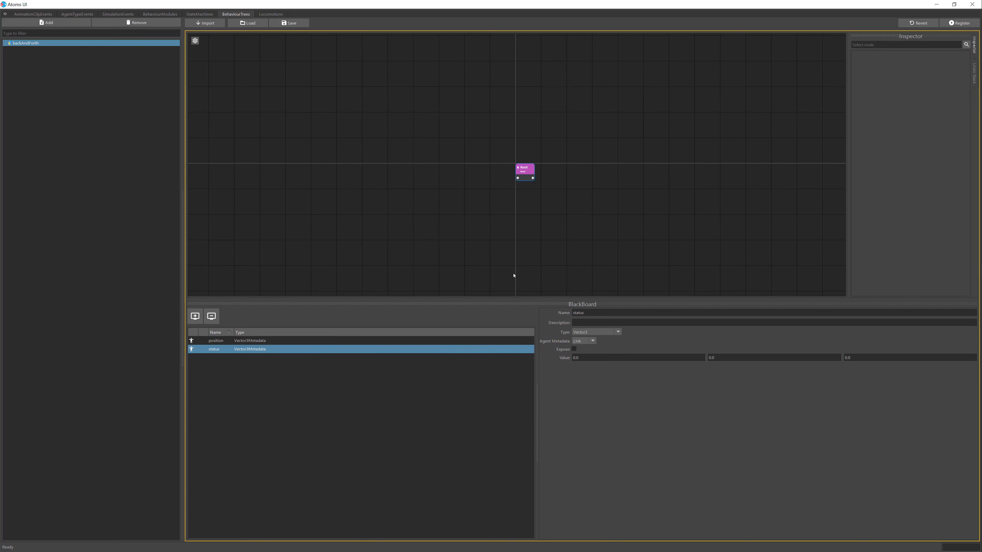
middle_click_drag(577, 198, 536, 198)
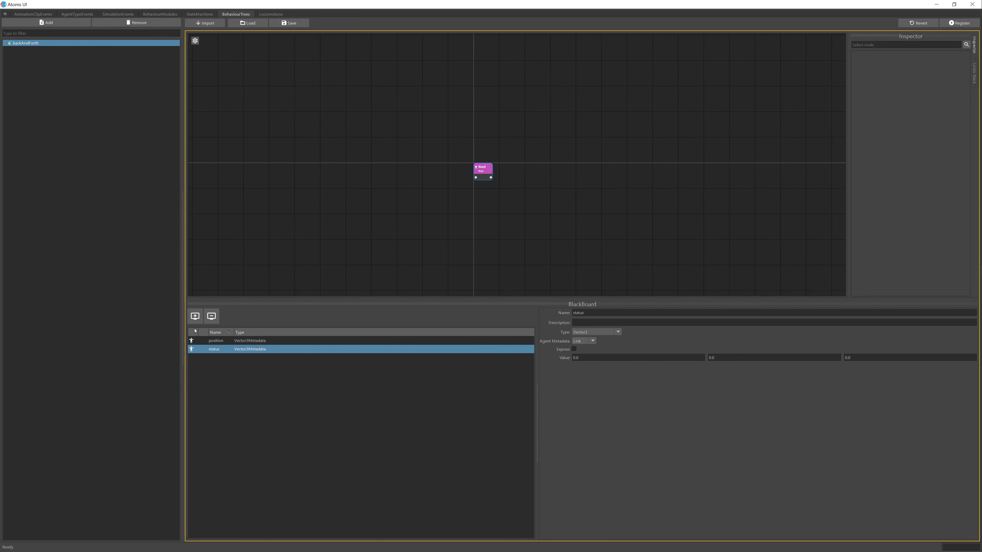
- Add a blackboard key named mesh1 of type Mesh and enable Expose for it
left_click(195, 316)
double_click(602, 313)
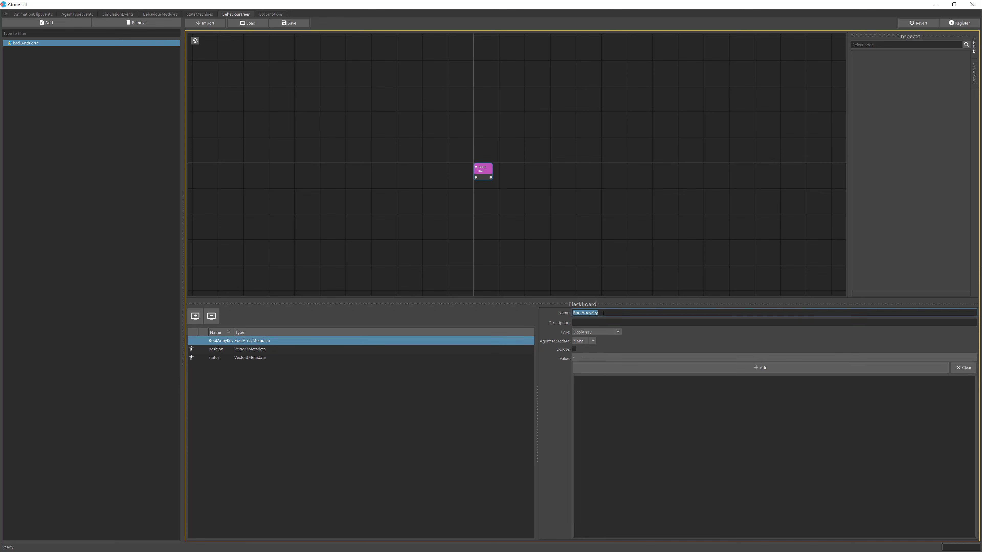
type("Mesh")
type("esh1")
left_click(603, 333)
left_click(587, 378)
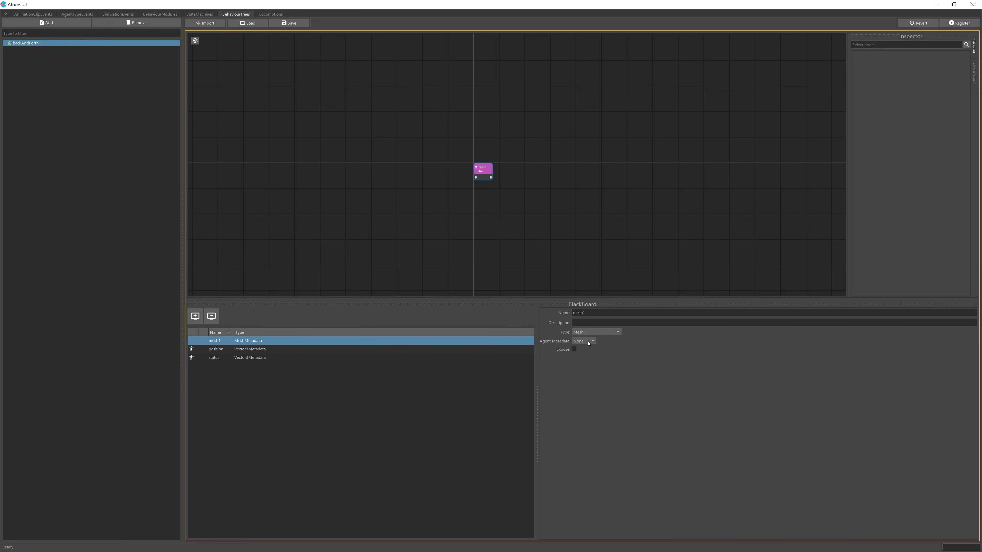
left_click(574, 349)
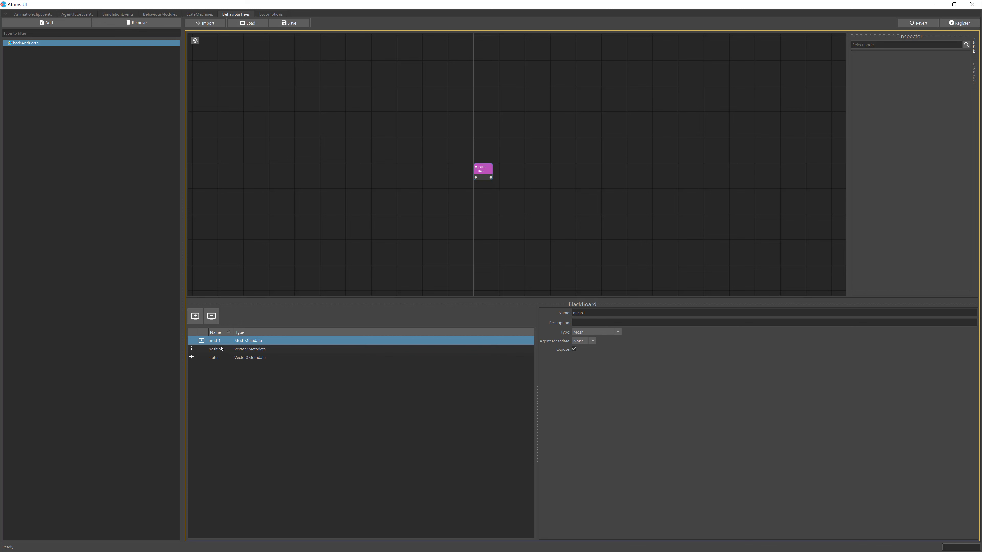